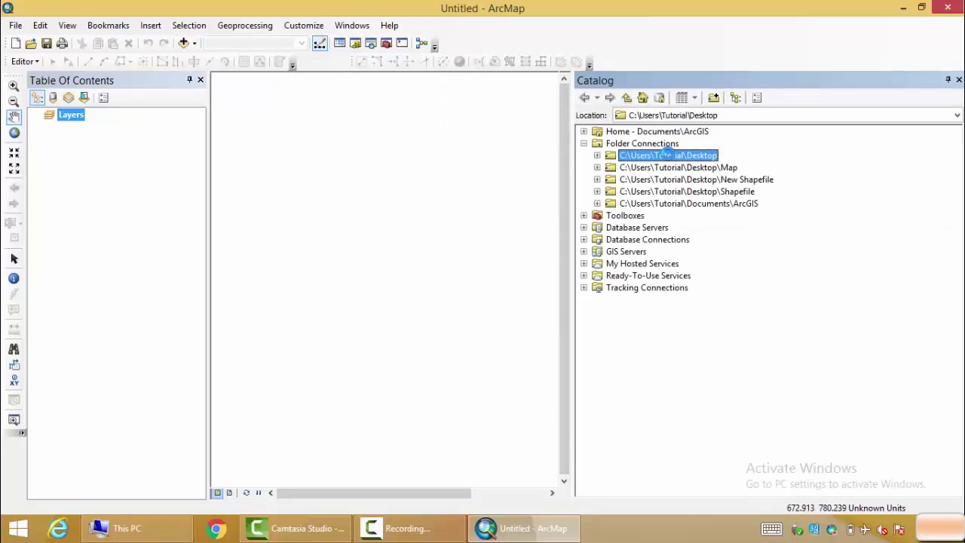
- Add Polygon Shapefile.shp and New_Shapefile_1.shp from the Desktop's New Shapefile folder to the map as layers
{"action": "double_click", "coordinate": [669, 156]}
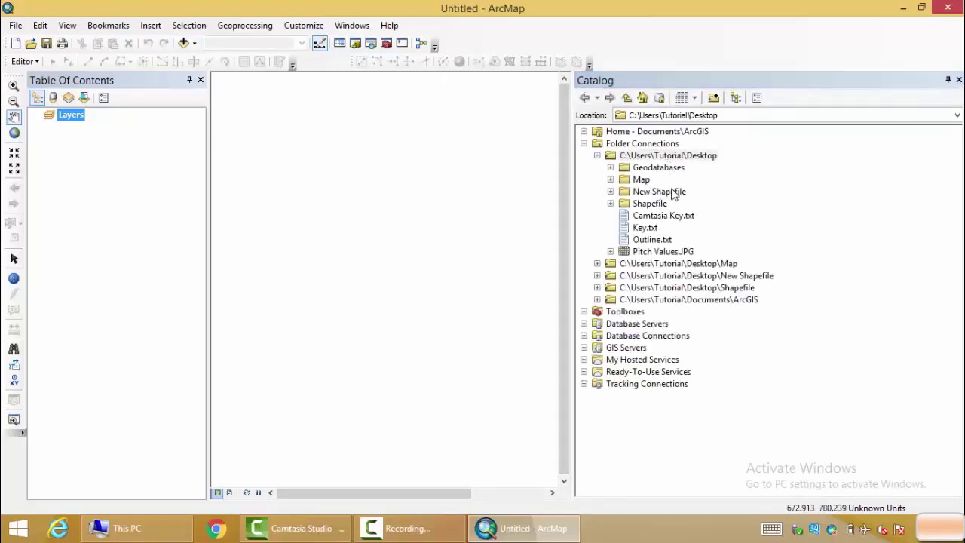
{"action": "double_click", "coordinate": [673, 193]}
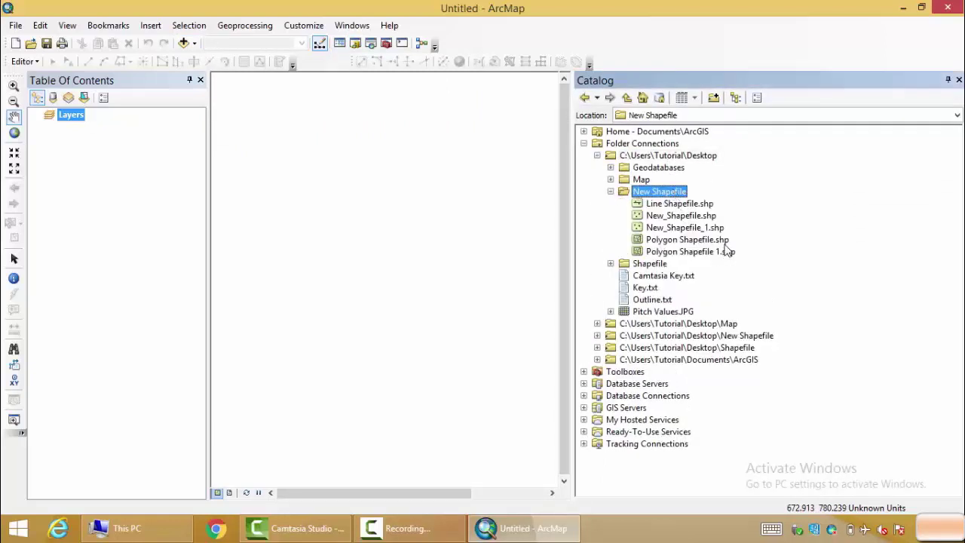
{"action": "left_click", "coordinate": [688, 252]}
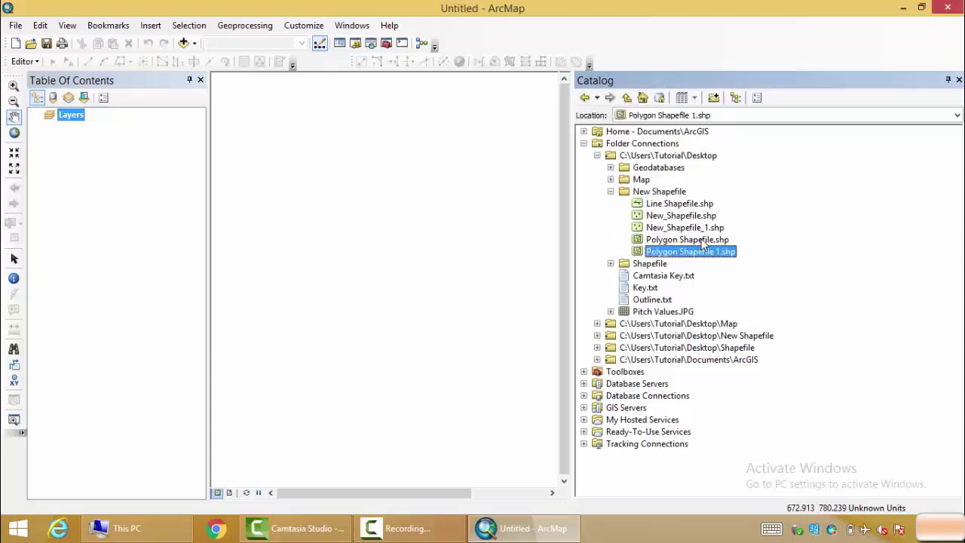
{"action": "left_click_drag", "start_coordinate": [703, 243], "coordinate": [128, 224]}
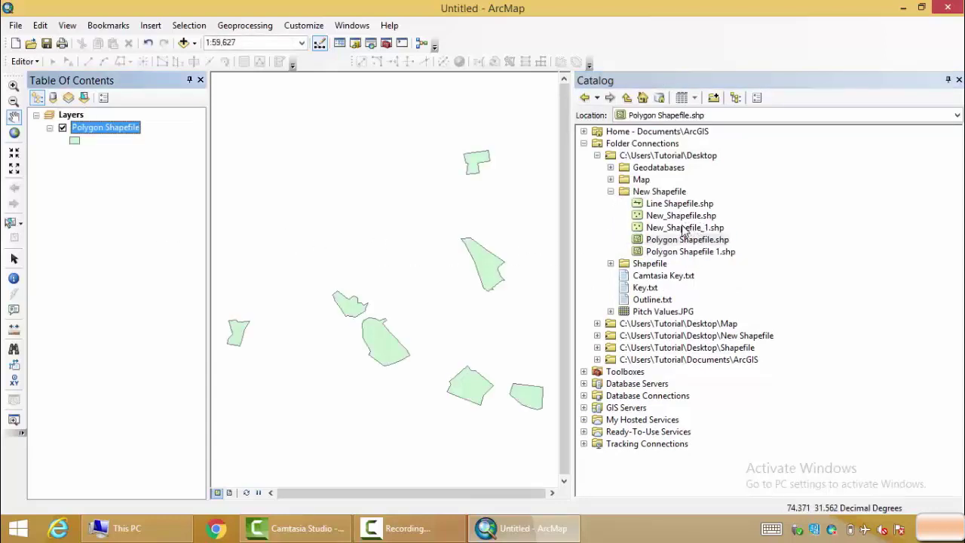
{"action": "left_click_drag", "start_coordinate": [692, 229], "coordinate": [148, 131]}
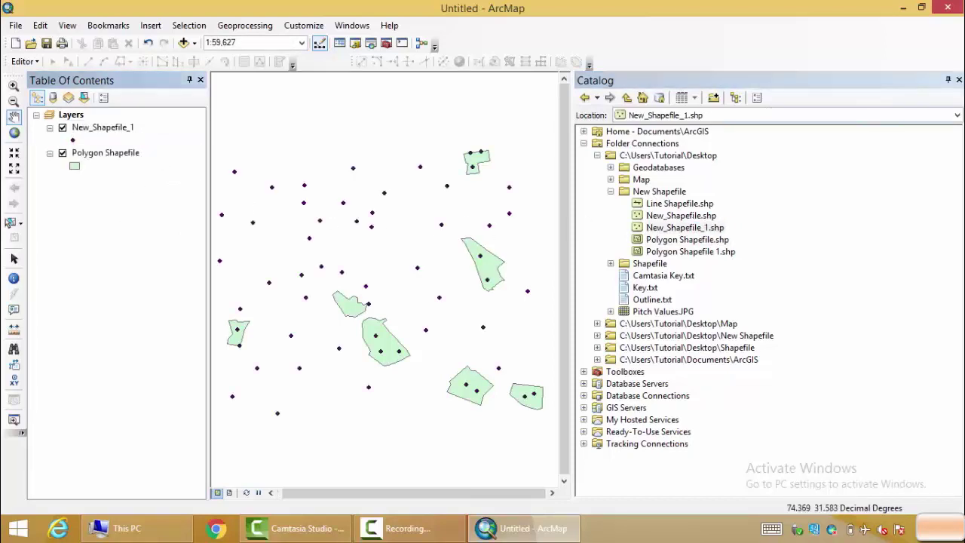
- Close the Catalog and fit the map view to the full extent of the layers
{"action": "left_click", "coordinate": [958, 80]}
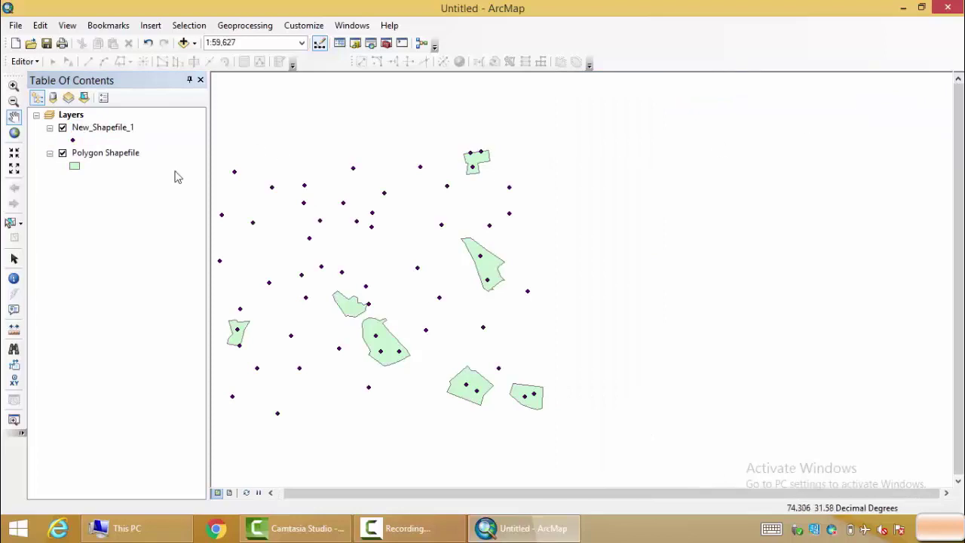
{"action": "left_click", "coordinate": [14, 134]}
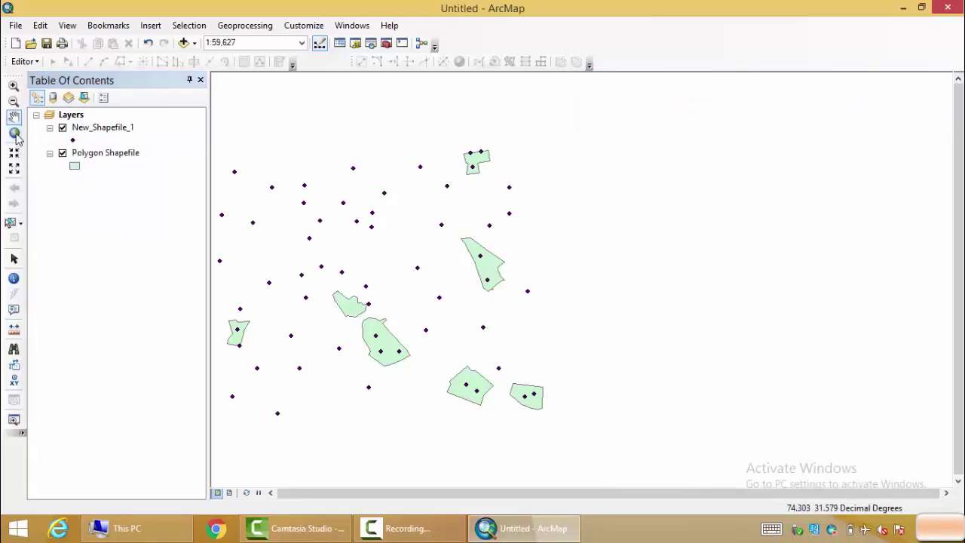
{"action": "left_click", "coordinate": [126, 314]}
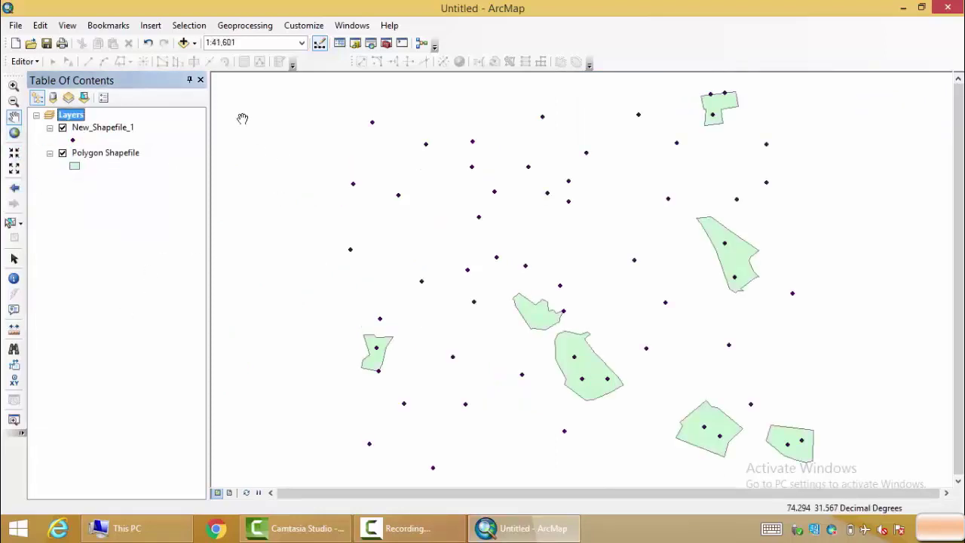
- Start Select By Attributes and set Polygon Shapefile as the layer to query
{"action": "left_click", "coordinate": [192, 28]}
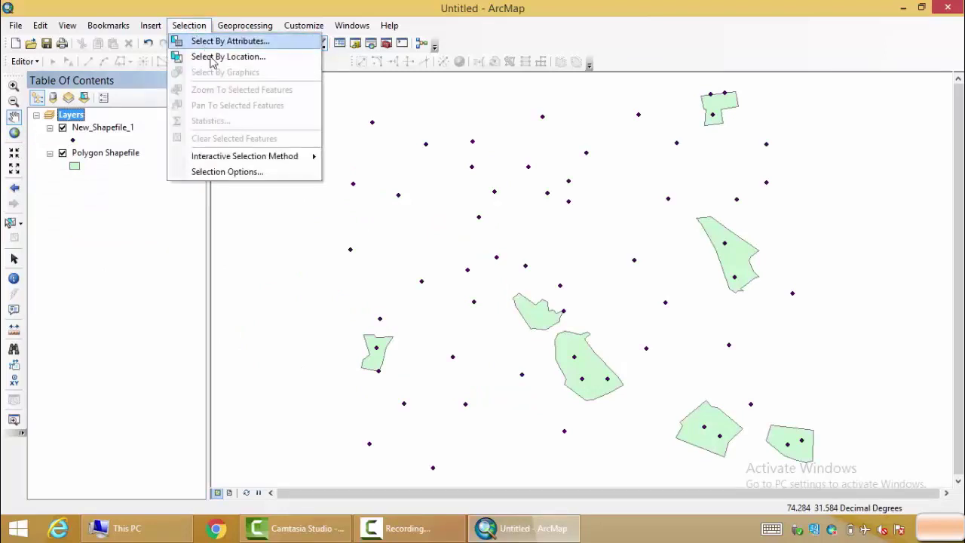
{"action": "left_click", "coordinate": [234, 44]}
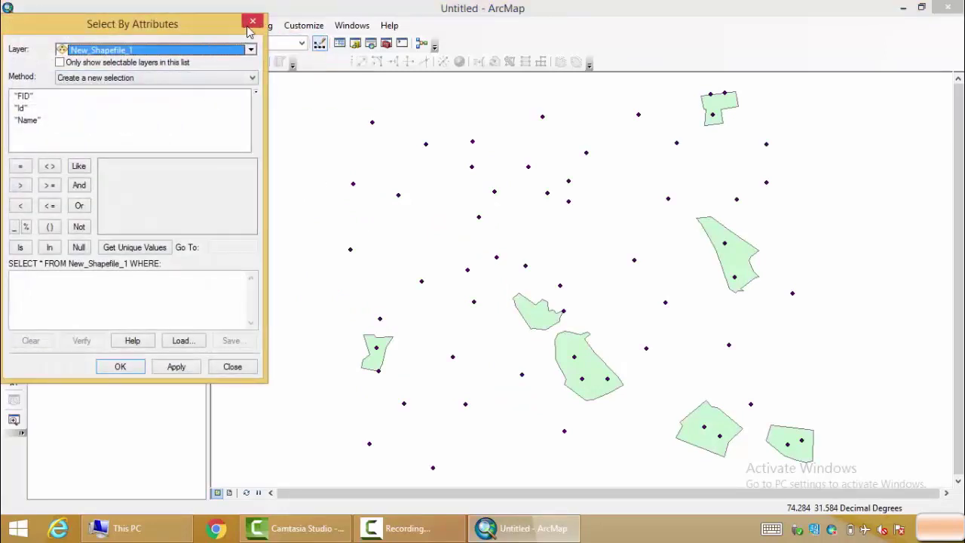
{"action": "left_click_drag", "start_coordinate": [207, 26], "coordinate": [311, 26]}
{"action": "left_click", "coordinate": [368, 50]}
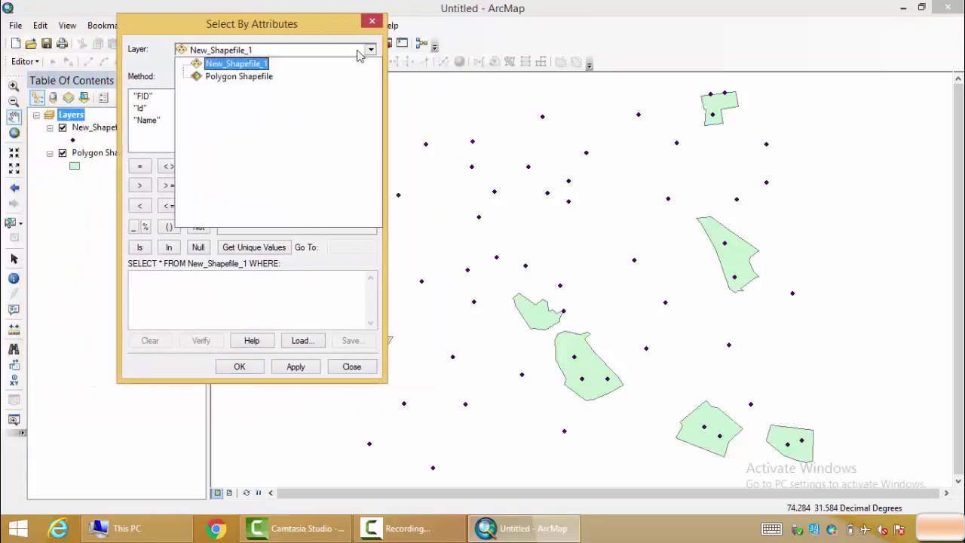
{"action": "left_click", "coordinate": [231, 77]}
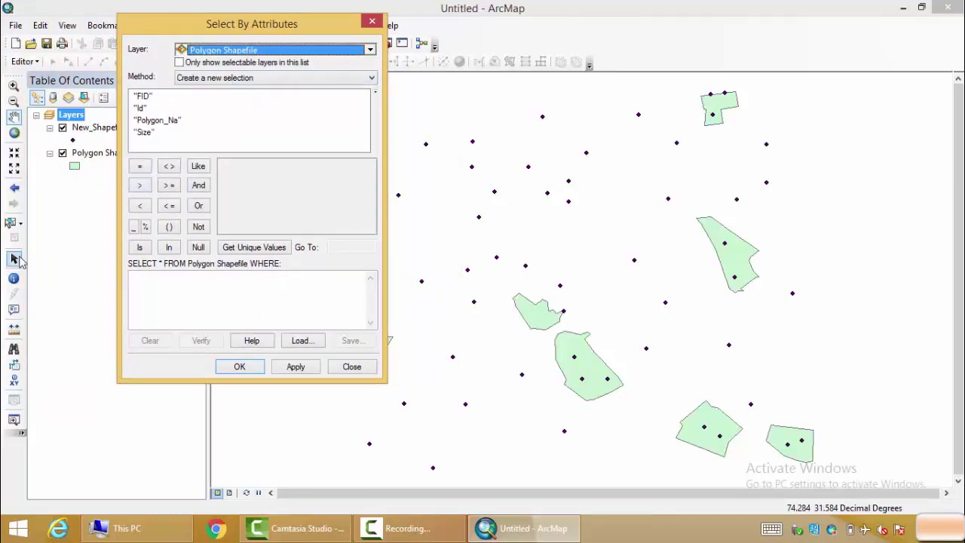
- Build the query expression "Polygon_Na" = 'Gora Qabristan' using the field's unique values
{"action": "double_click", "coordinate": [169, 121]}
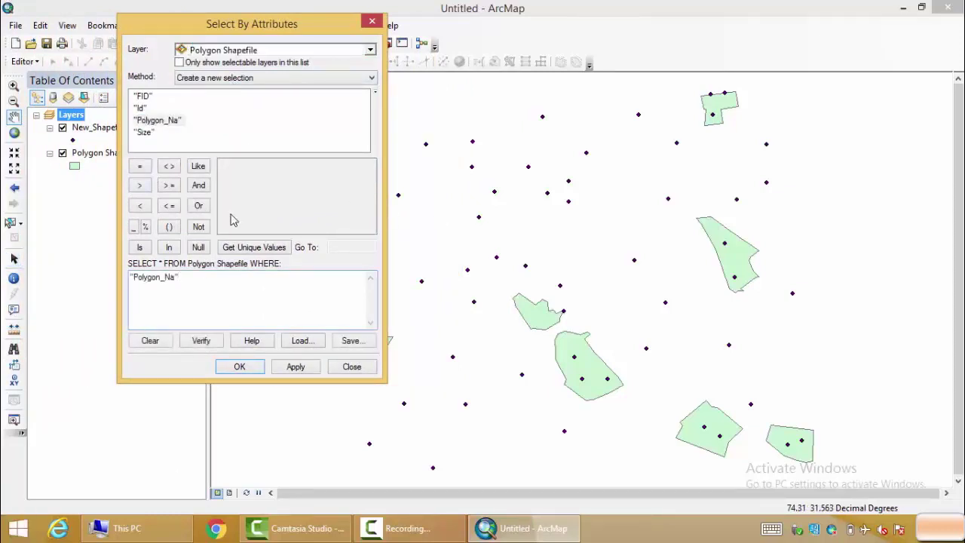
{"action": "left_click", "coordinate": [146, 170]}
{"action": "left_click", "coordinate": [160, 122]}
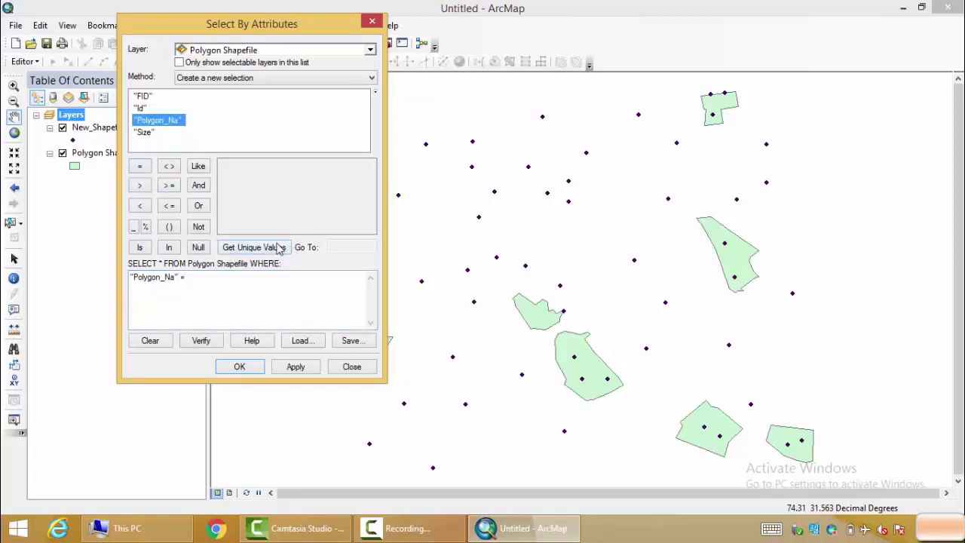
{"action": "left_click", "coordinate": [279, 249]}
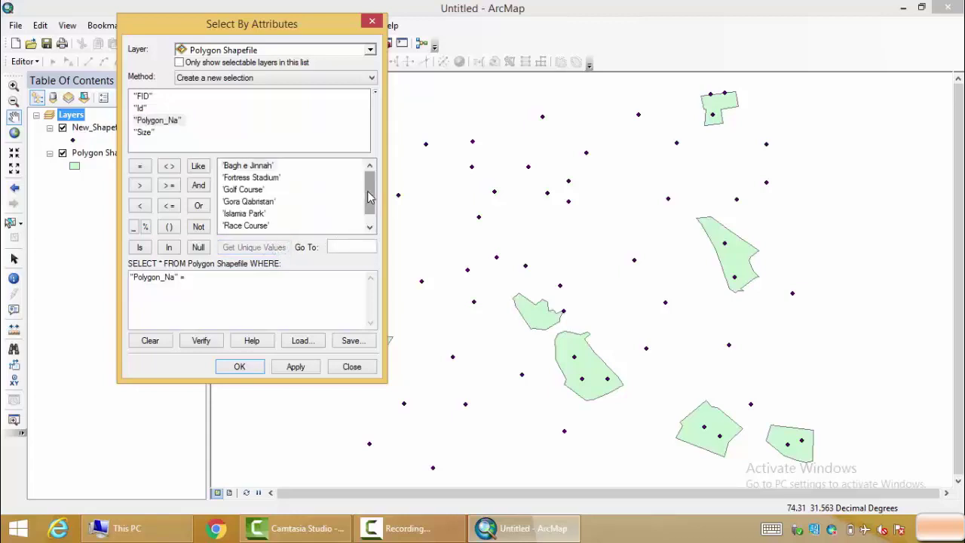
{"action": "left_click_drag", "start_coordinate": [368, 194], "coordinate": [368, 202]}
{"action": "left_click_drag", "start_coordinate": [316, 25], "coordinate": [224, 24]}
{"action": "left_click_drag", "start_coordinate": [442, 201], "coordinate": [513, 202]}
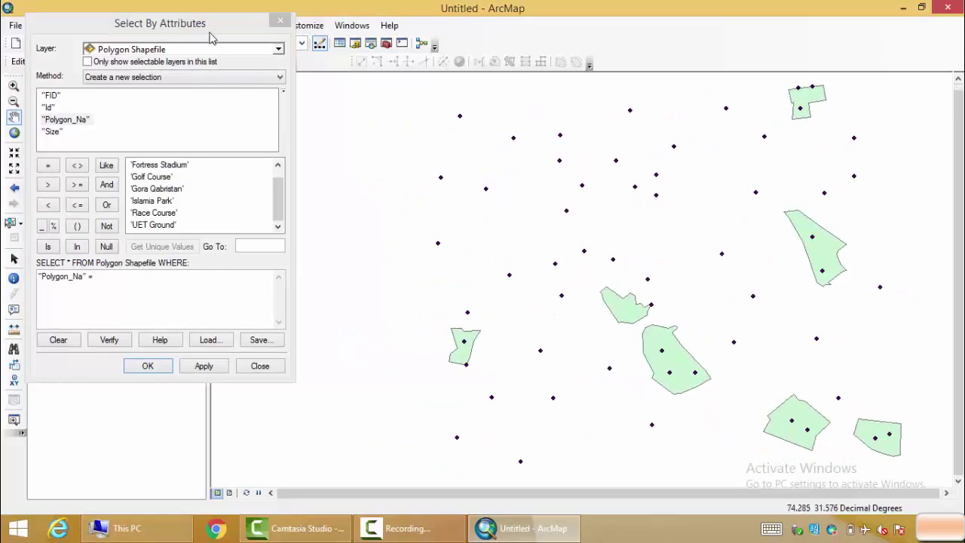
{"action": "left_click_drag", "start_coordinate": [210, 32], "coordinate": [256, 66]}
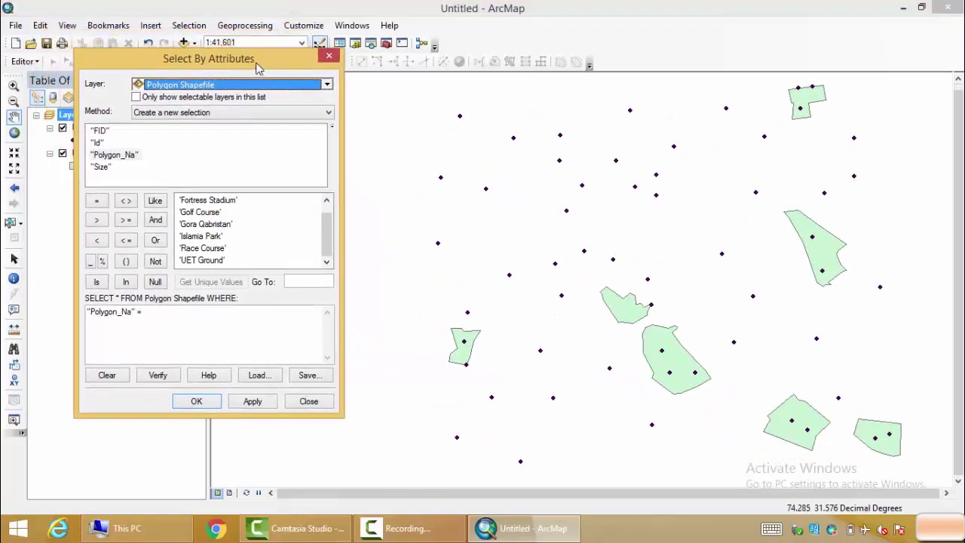
{"action": "left_click", "coordinate": [219, 226]}
{"action": "double_click", "coordinate": [219, 225]}
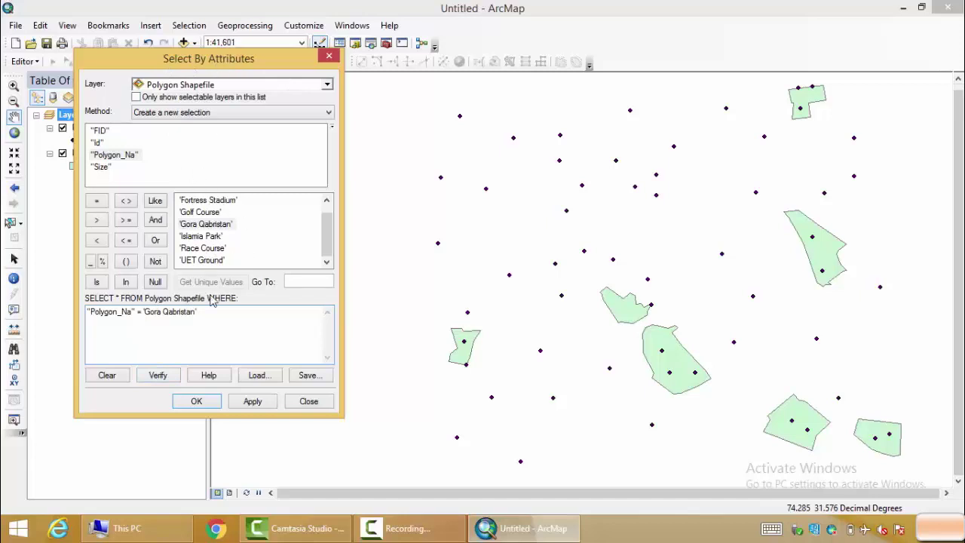
- Verify the Gora Qabristan expression and apply it to select the matching polygon
{"action": "left_click", "coordinate": [158, 380]}
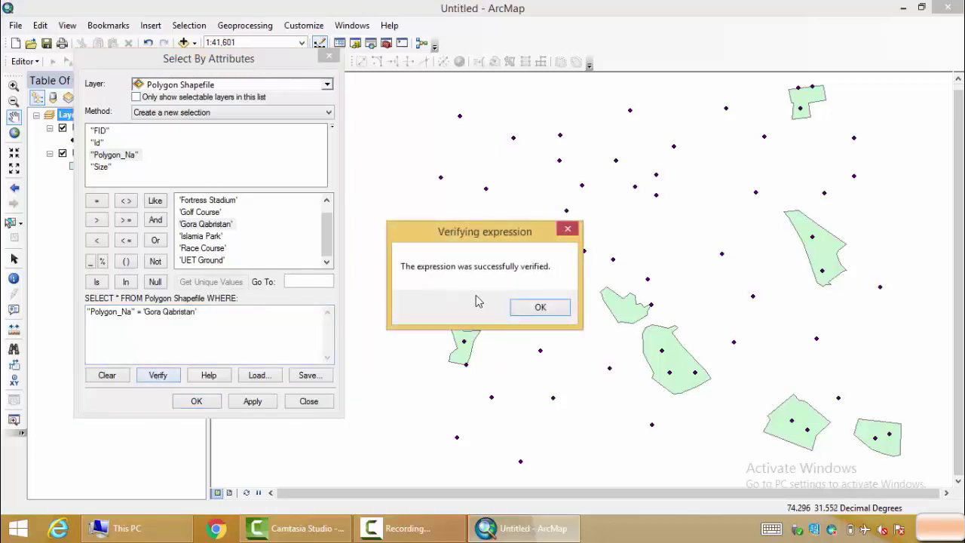
{"action": "key", "text": "Return"}
{"action": "left_click", "coordinate": [252, 401]}
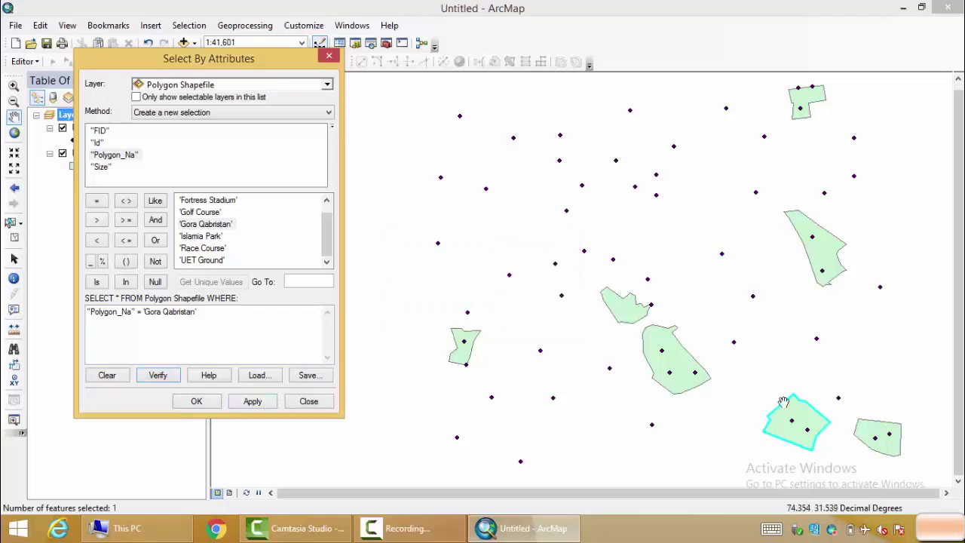
- Clear the selected polygon on the map and empty the query expression
{"action": "left_click", "coordinate": [14, 238]}
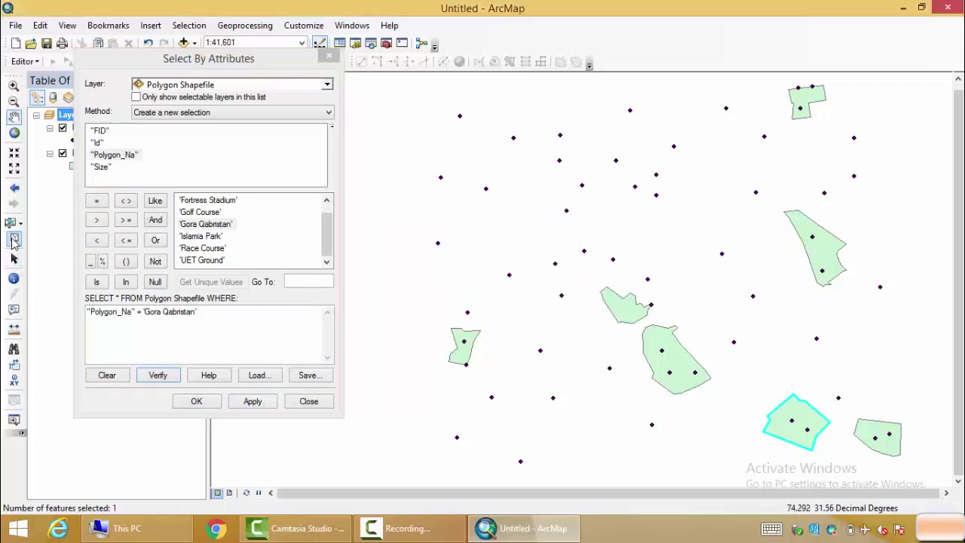
{"action": "left_click", "coordinate": [193, 339]}
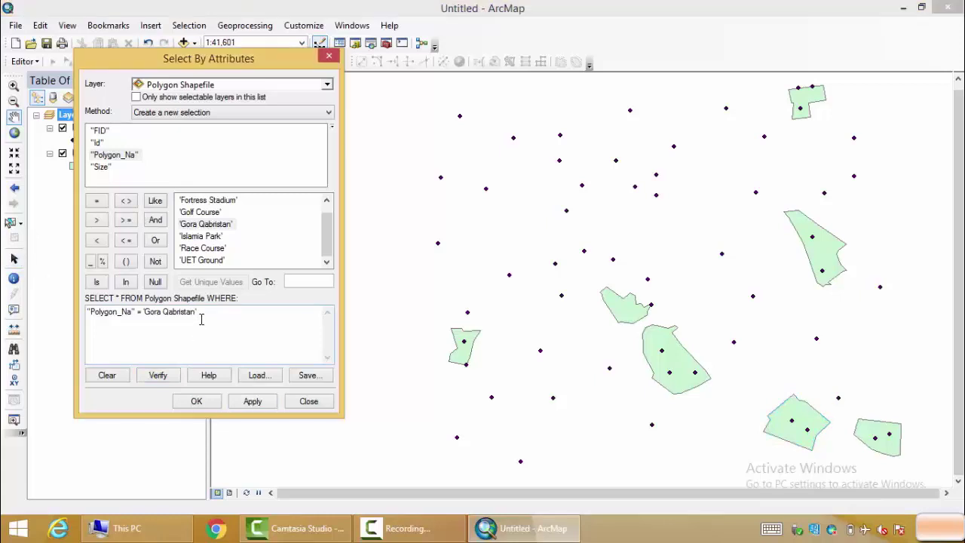
{"action": "left_click", "coordinate": [107, 375]}
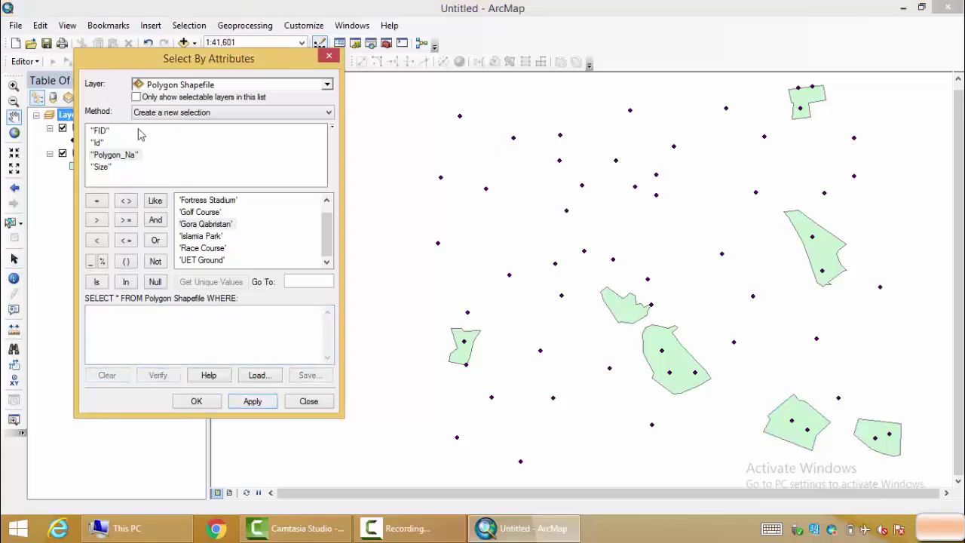
{"action": "double_click", "coordinate": [102, 168]}
{"action": "left_click", "coordinate": [185, 285]}
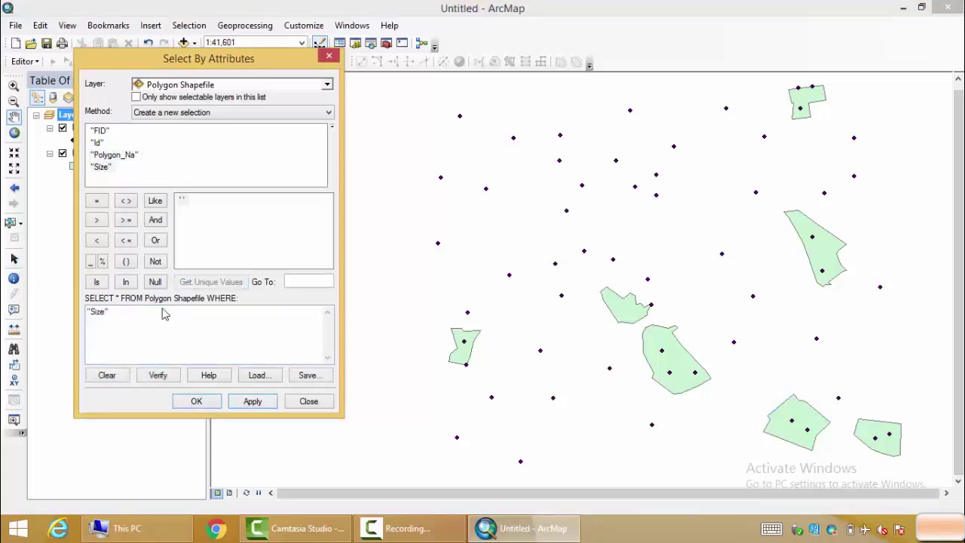
{"action": "left_click", "coordinate": [107, 375]}
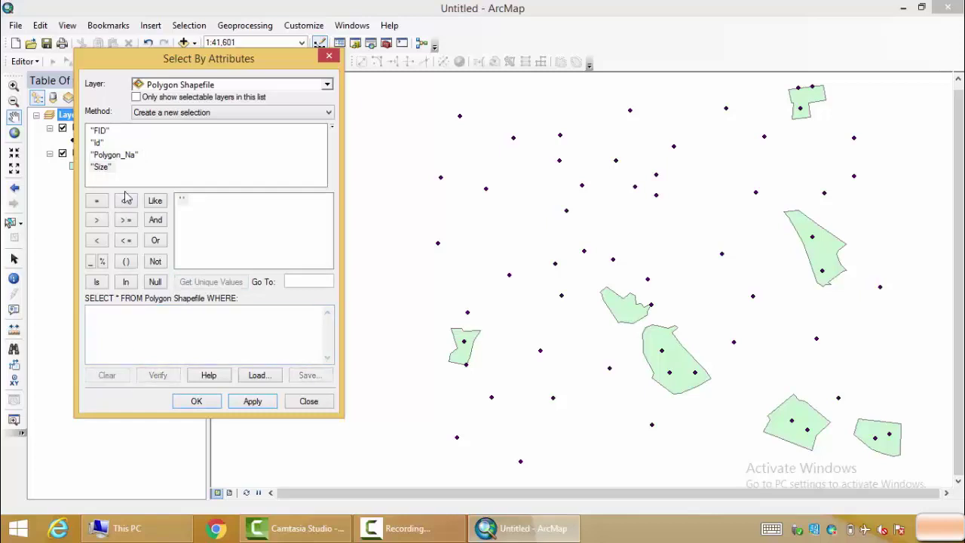
- Build the query expression "Polygon_Na" = 'UET Ground' using the field's unique values and verify it
{"action": "double_click", "coordinate": [128, 156]}
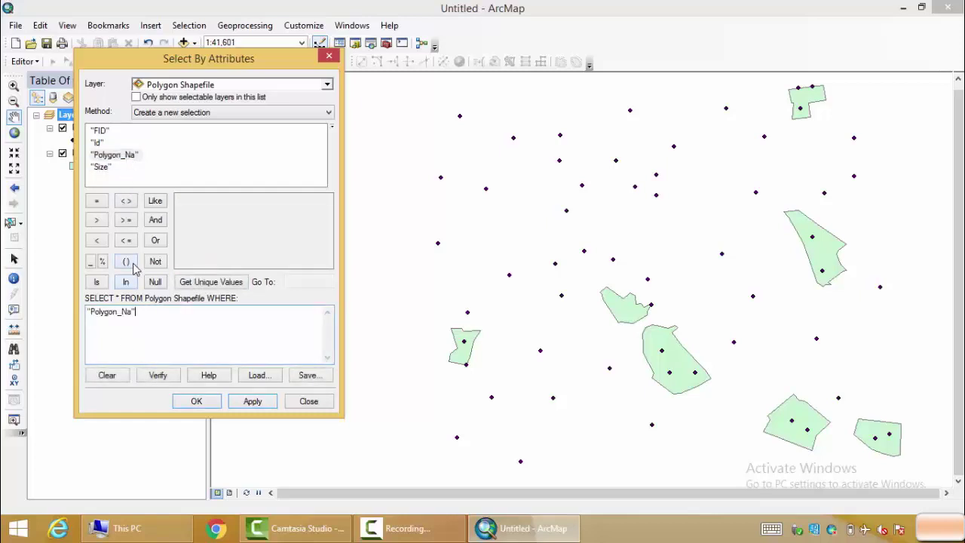
{"action": "left_click", "coordinate": [97, 202]}
{"action": "left_click", "coordinate": [192, 284]}
{"action": "double_click", "coordinate": [147, 311]}
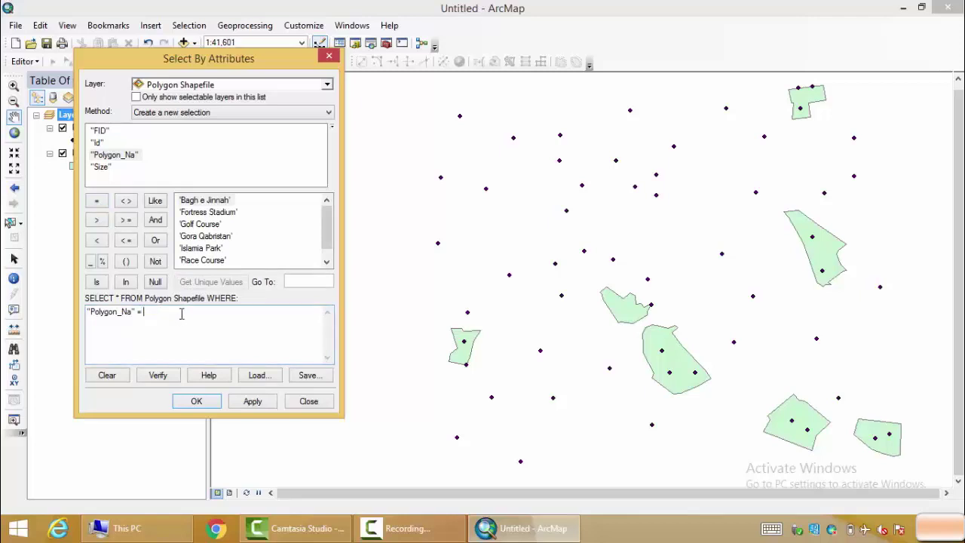
{"action": "scroll", "coordinate": [315, 243], "scroll_direction": "down", "scroll_amount": 1}
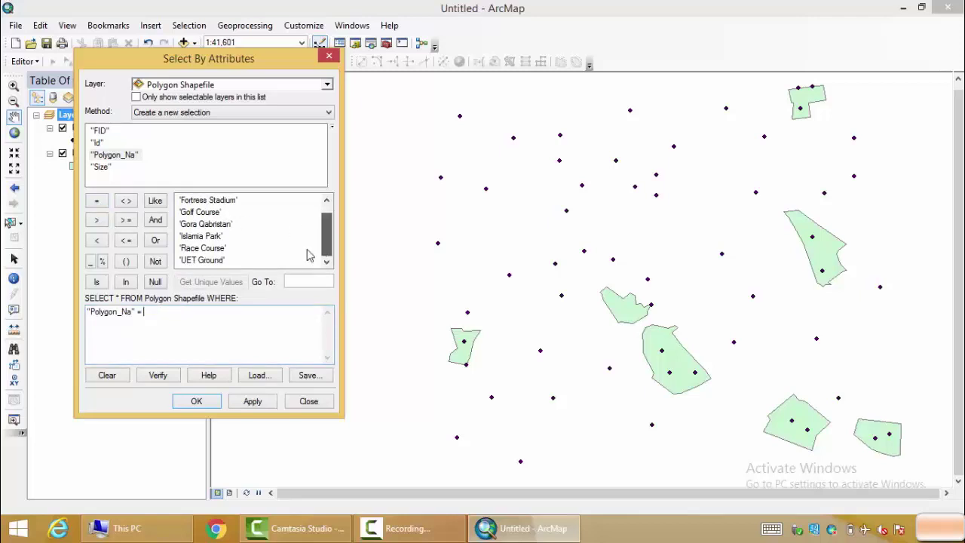
{"action": "double_click", "coordinate": [207, 262]}
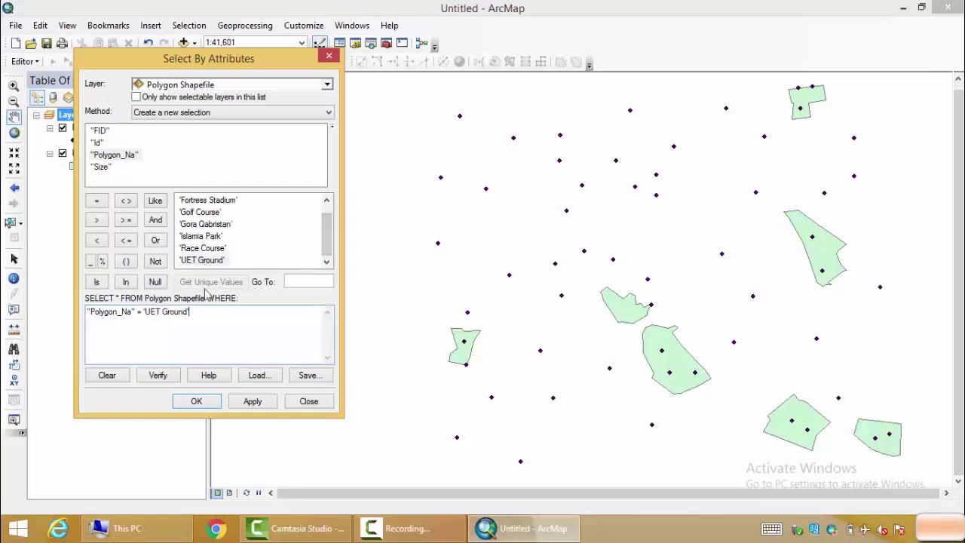
{"action": "left_click", "coordinate": [164, 377]}
{"action": "left_click", "coordinate": [541, 309]}
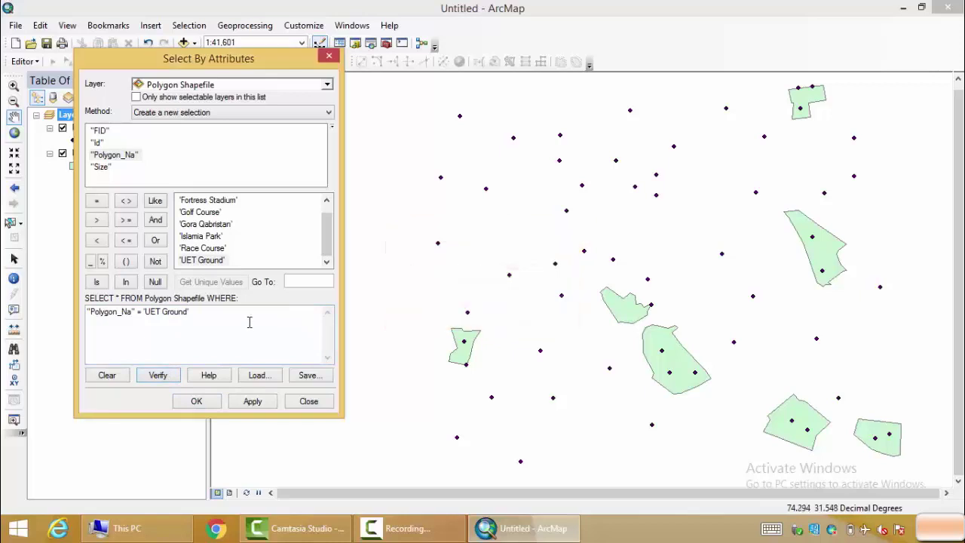
- Extend the expression with AND "Polygon_Na" = 'Fortress Stadium' and verify it
{"action": "left_click", "coordinate": [249, 322]}
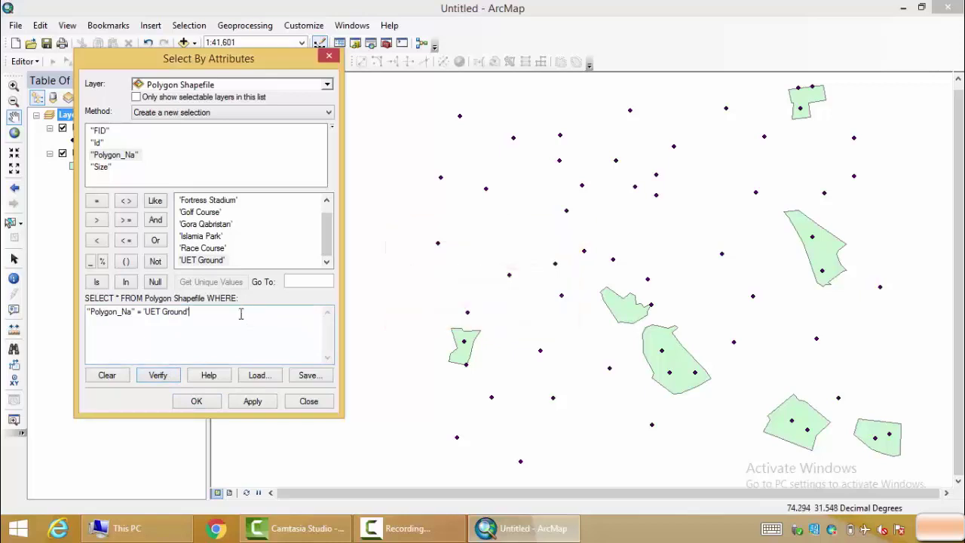
{"action": "left_click", "coordinate": [158, 223]}
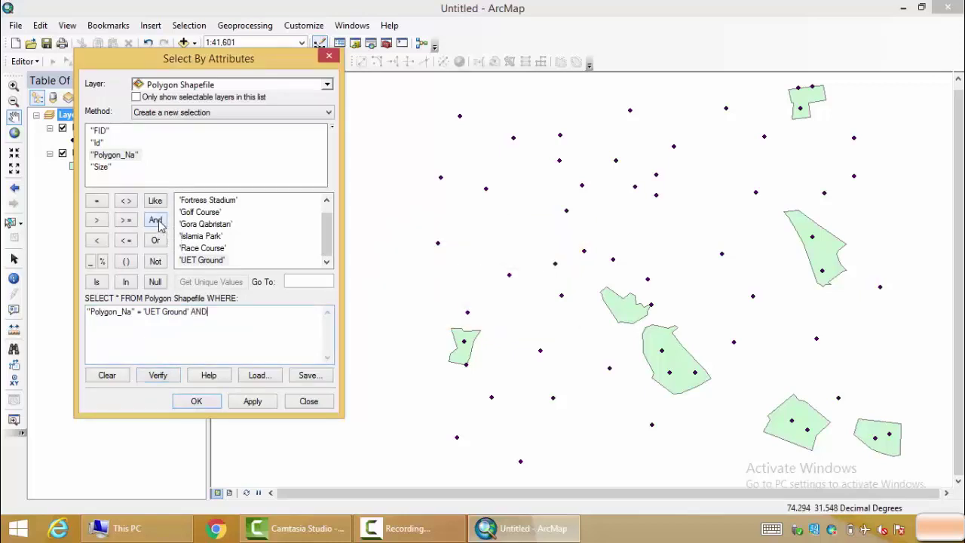
{"action": "double_click", "coordinate": [113, 155]}
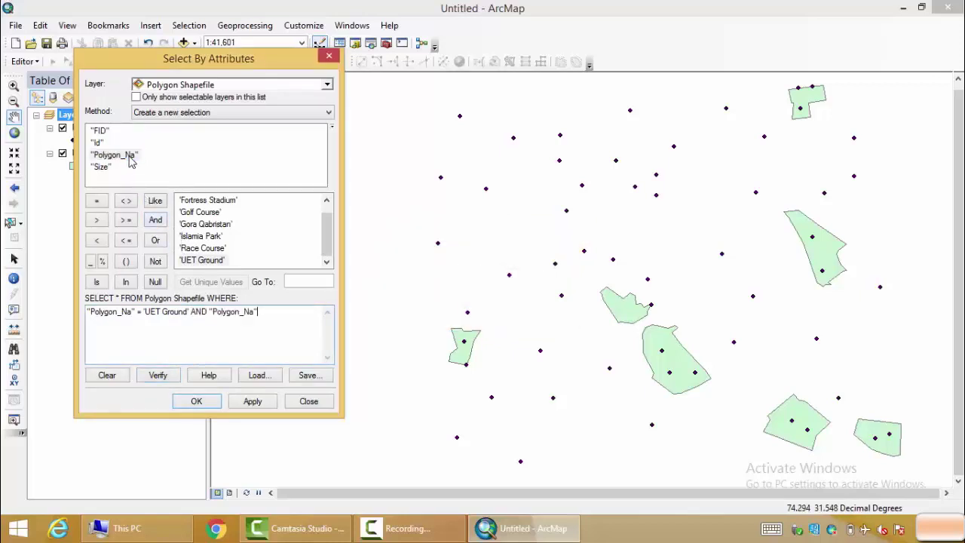
{"action": "left_click", "coordinate": [99, 202]}
{"action": "double_click", "coordinate": [206, 201]}
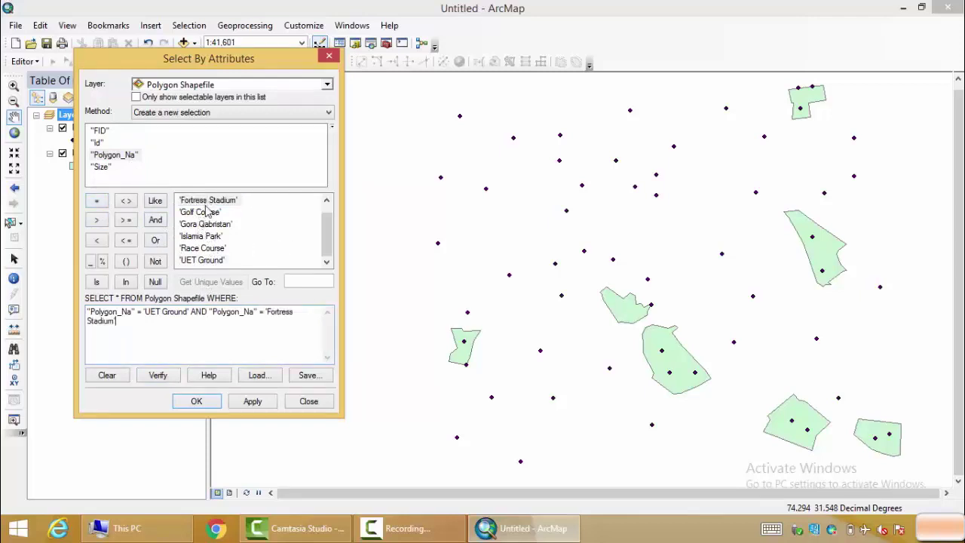
{"action": "left_click", "coordinate": [169, 375]}
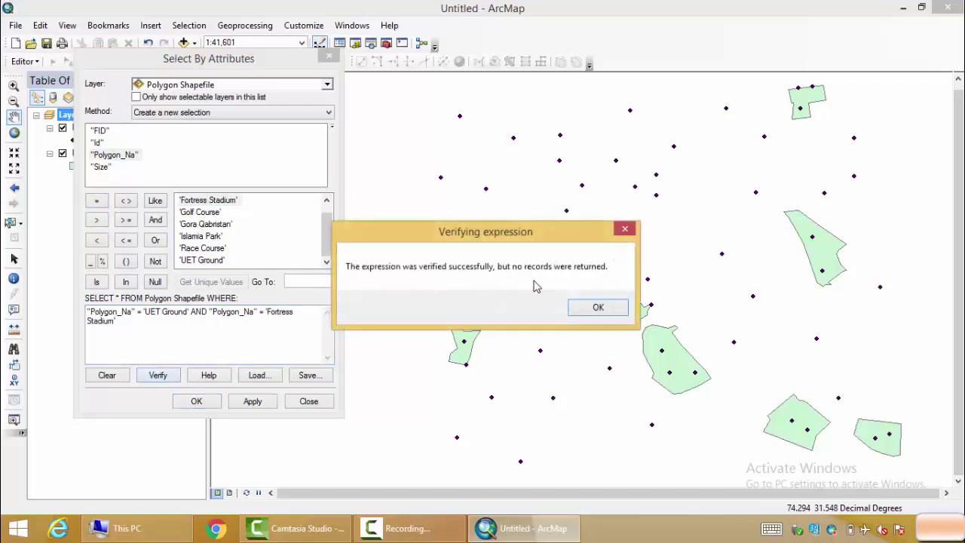
- Replace the AND operator between the UET Ground and Fortress Stadium conditions with OR
{"action": "left_click", "coordinate": [597, 309]}
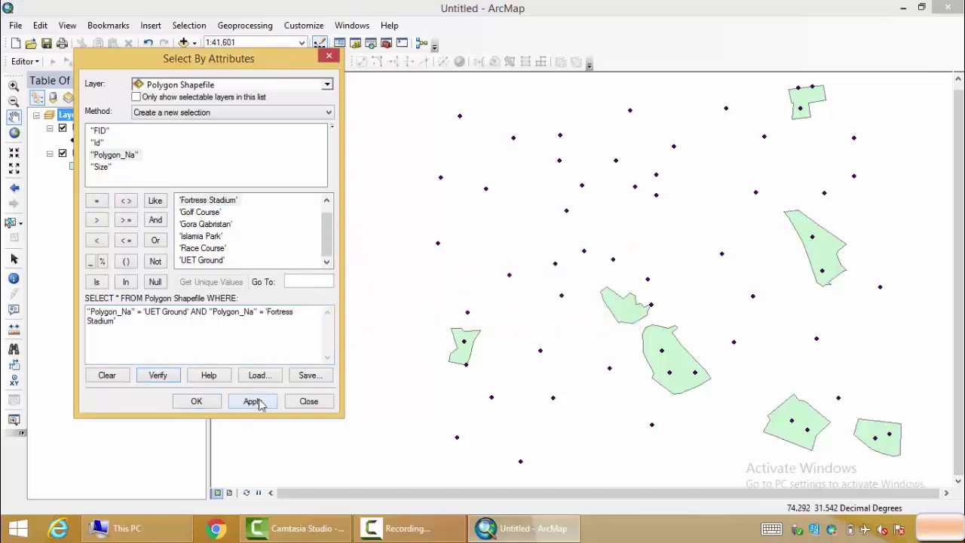
{"action": "double_click", "coordinate": [194, 311]}
{"action": "double_click", "coordinate": [198, 312]}
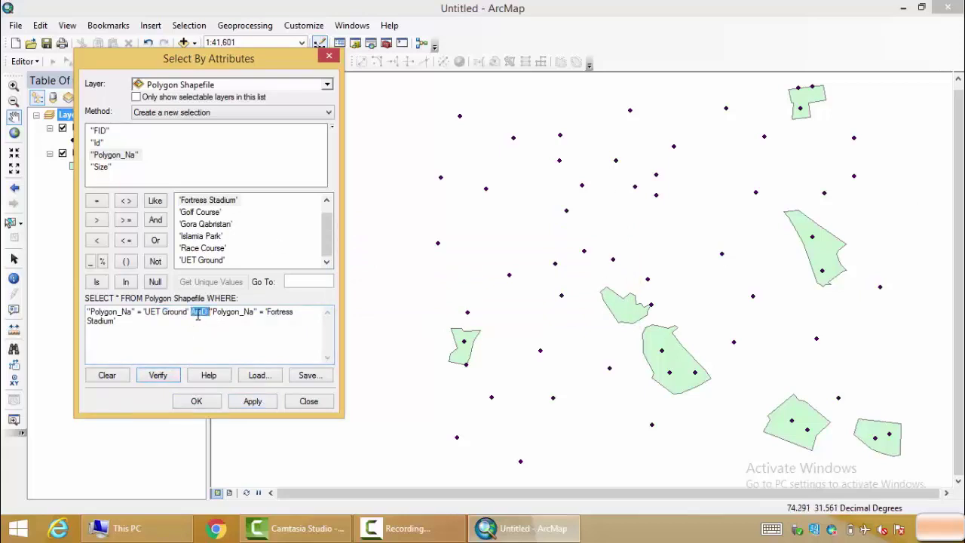
{"action": "left_click", "coordinate": [156, 240]}
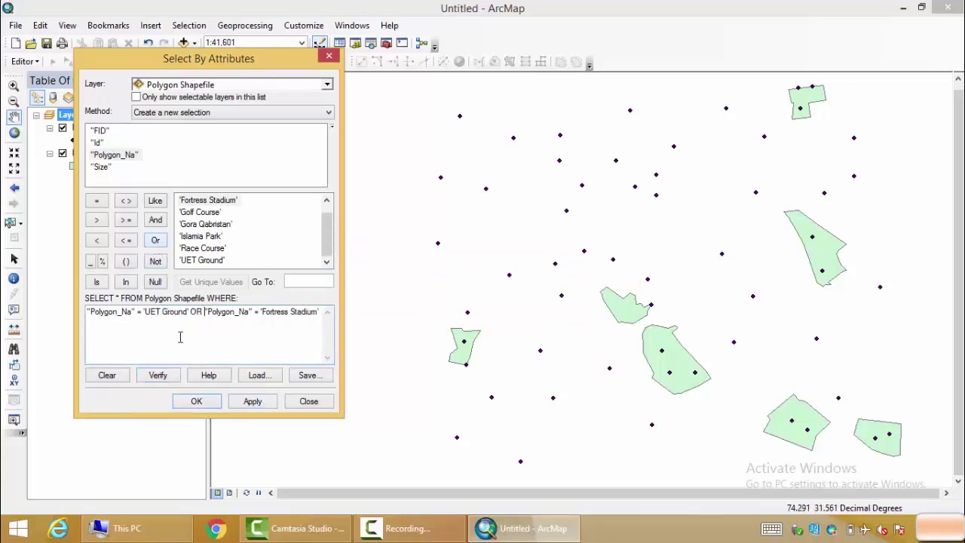
- Verify the OR expression and apply it to select the UET Ground and Fortress Stadium polygons
{"action": "left_click", "coordinate": [158, 375]}
{"action": "left_click", "coordinate": [540, 308]}
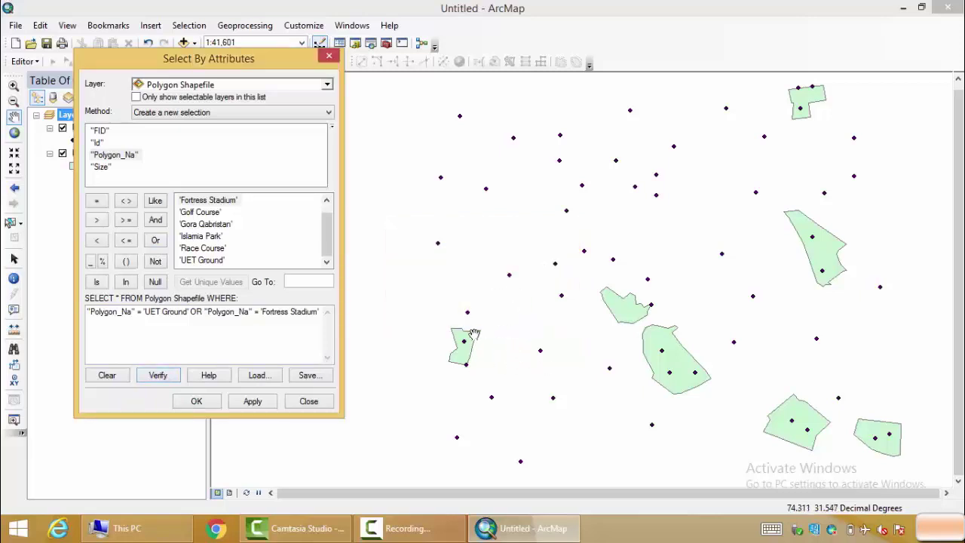
{"action": "left_click", "coordinate": [255, 402]}
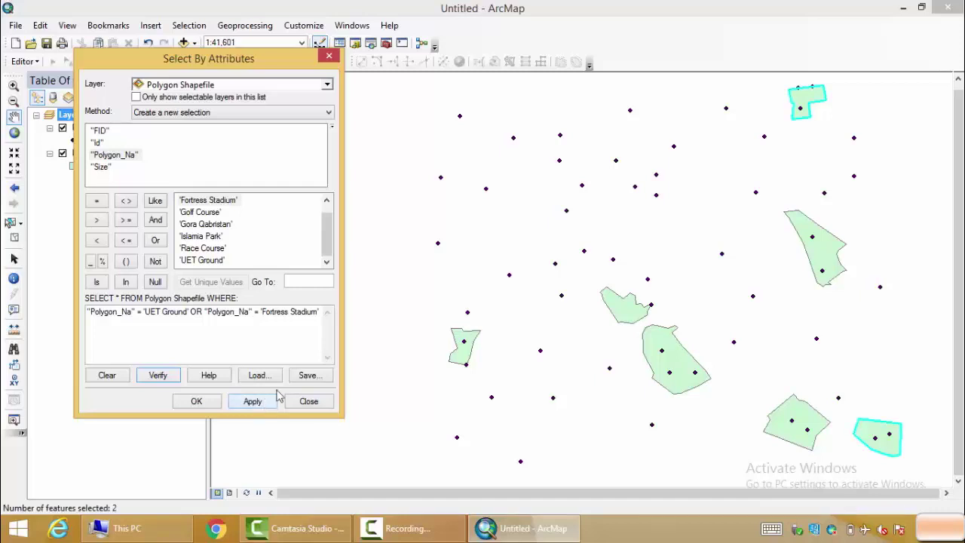
{"action": "left_click", "coordinate": [209, 405]}
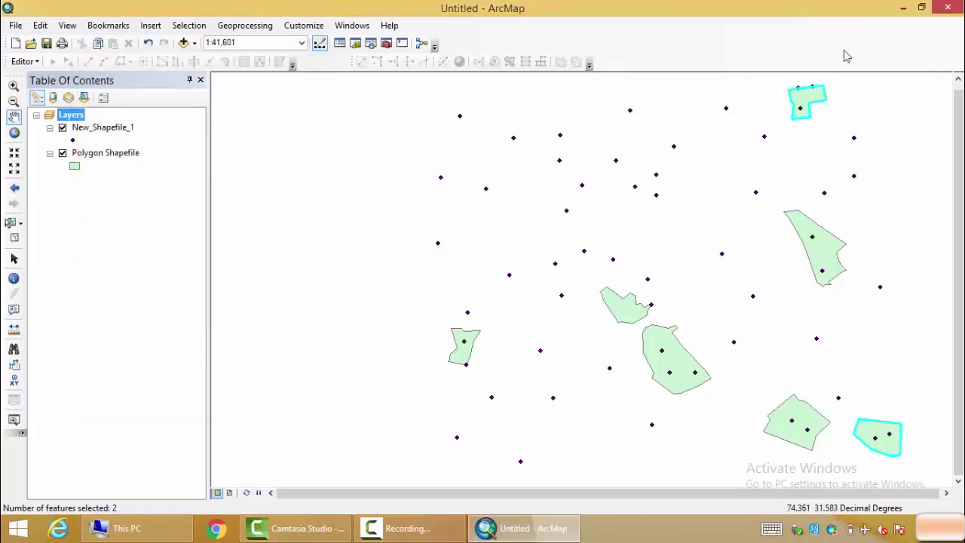
- Start Select By Location with New_Shapefile_1 as the target layer and Polygon Shapefile as the source layer
{"action": "left_click", "coordinate": [192, 27]}
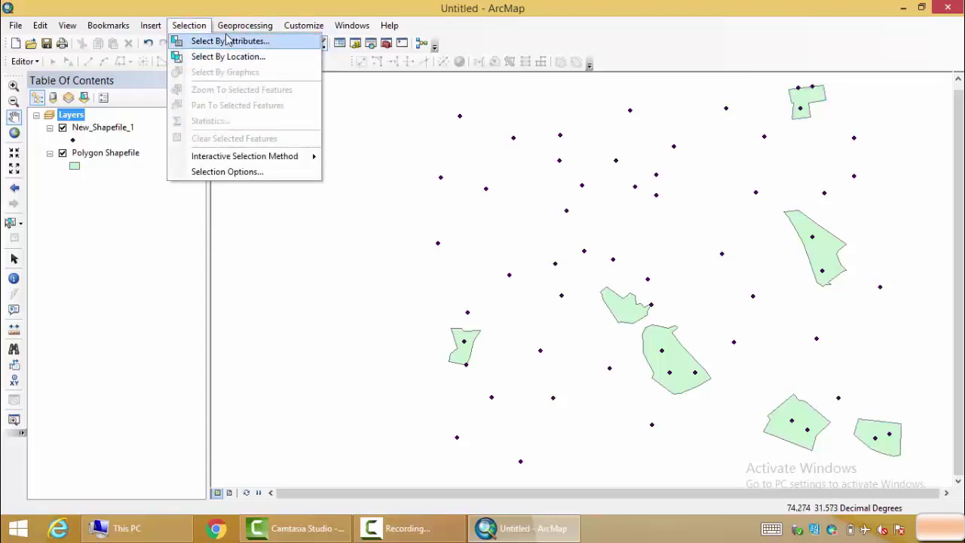
{"action": "left_click", "coordinate": [230, 62]}
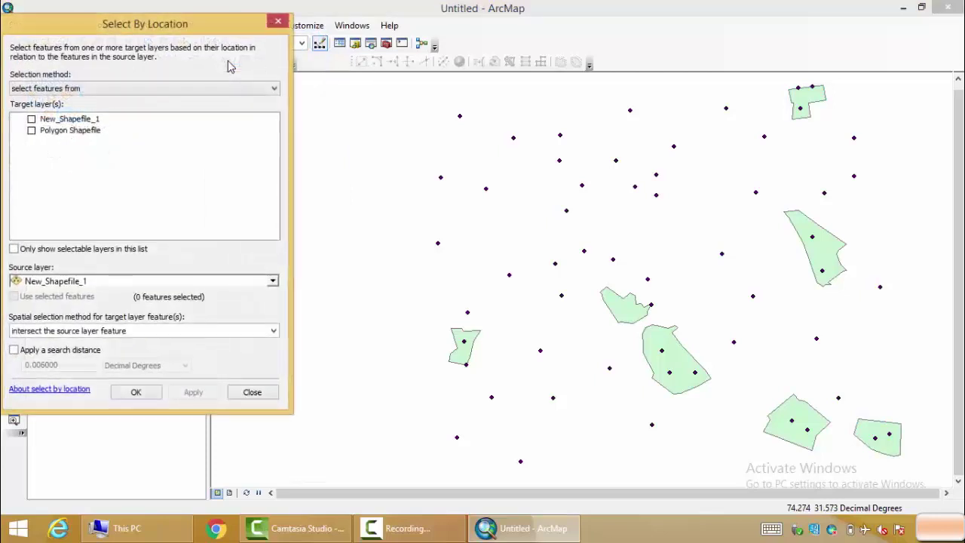
{"action": "left_click_drag", "start_coordinate": [151, 25], "coordinate": [384, 17]}
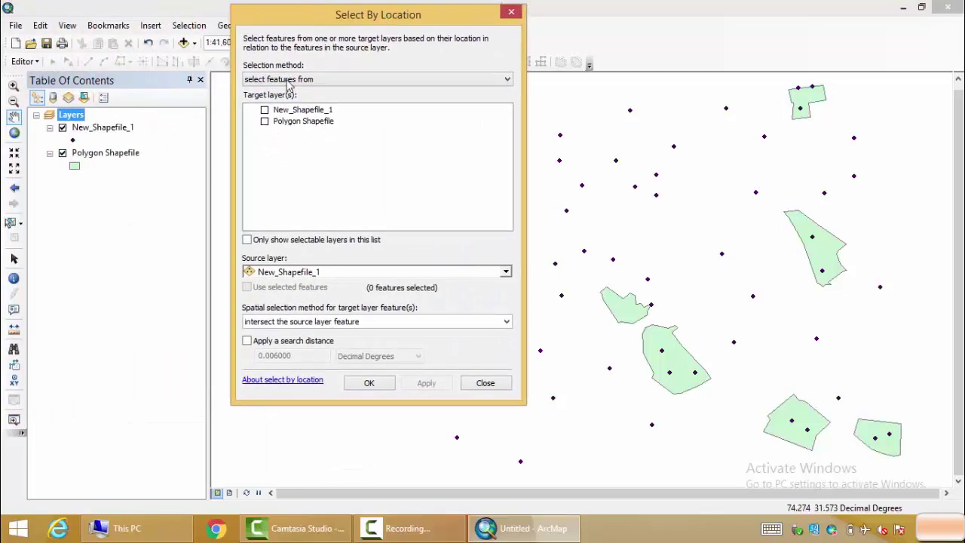
{"action": "left_click", "coordinate": [264, 110]}
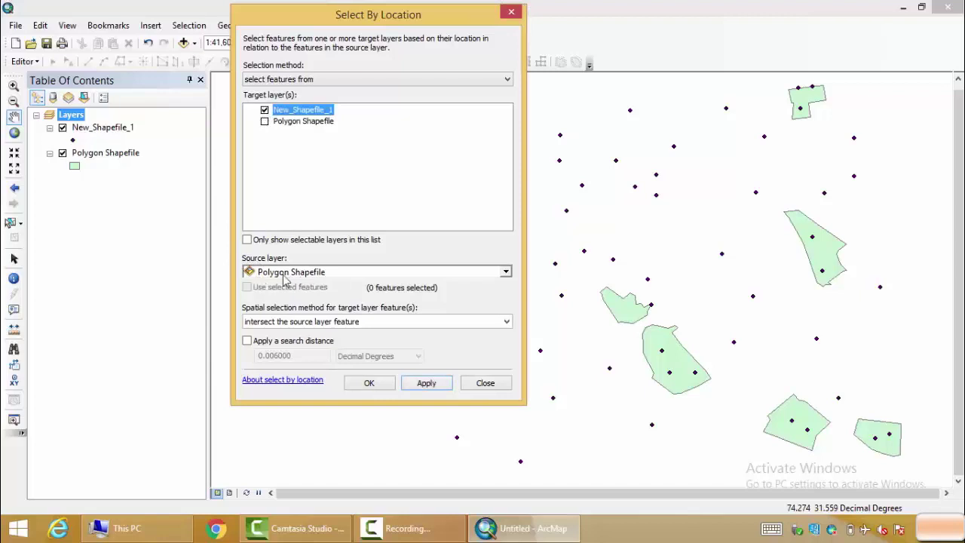
- Select the points that "are within the source layer feature" and apply the selection
{"action": "left_click_drag", "start_coordinate": [432, 17], "coordinate": [249, 19]}
{"action": "left_click", "coordinate": [324, 321]}
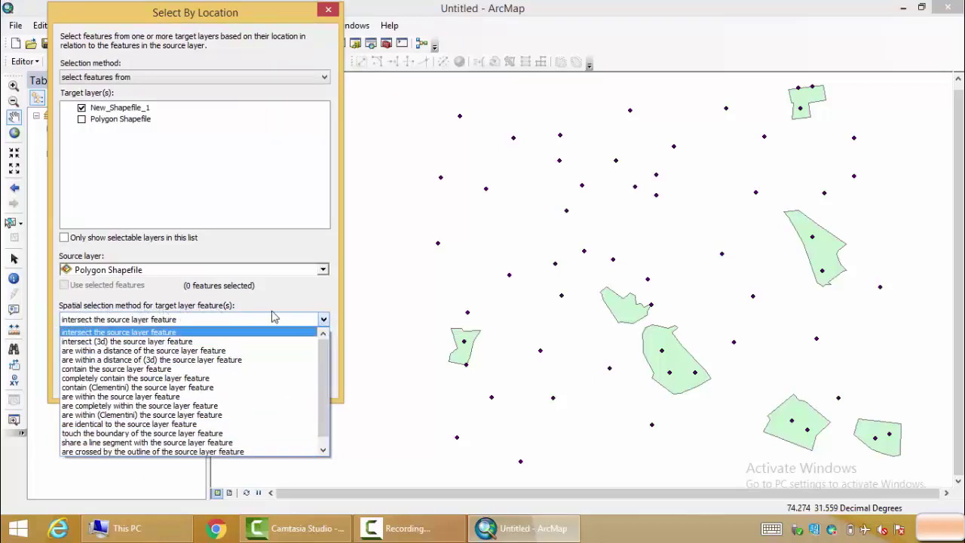
{"action": "left_click", "coordinate": [113, 396]}
{"action": "left_click", "coordinate": [244, 385]}
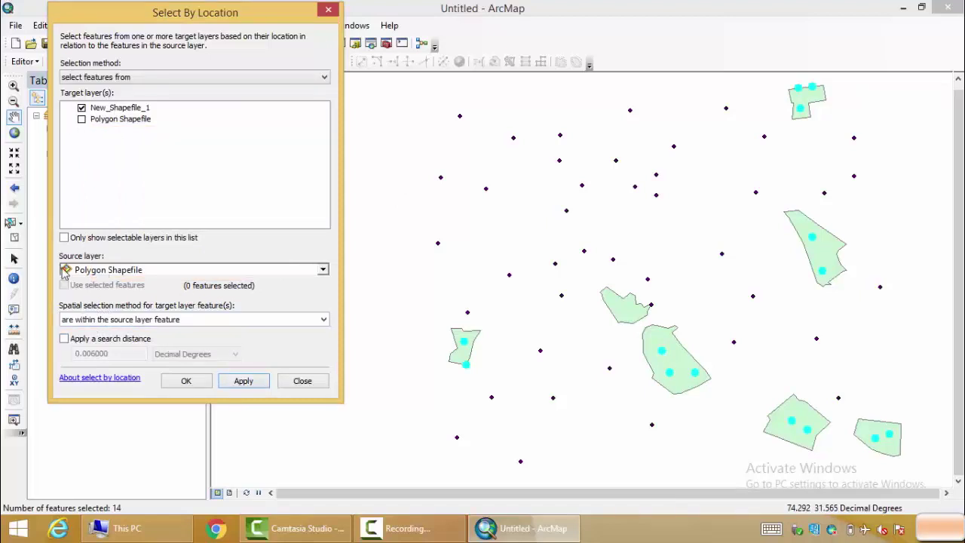
- Clear the selected points and apply a selection of points that "are completely within the source layer feature"
{"action": "left_click", "coordinate": [14, 238]}
{"action": "left_click", "coordinate": [323, 321]}
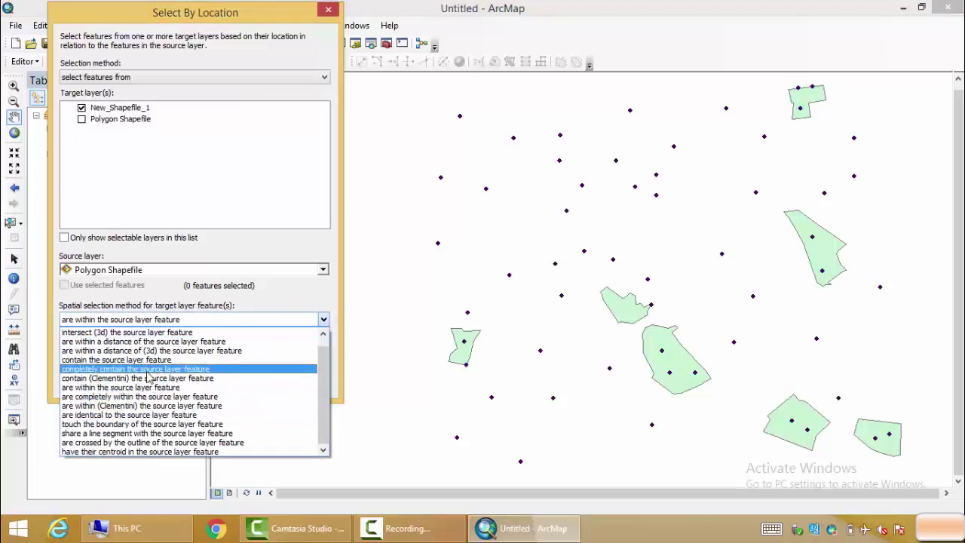
{"action": "left_click", "coordinate": [176, 402]}
{"action": "left_click", "coordinate": [244, 382]}
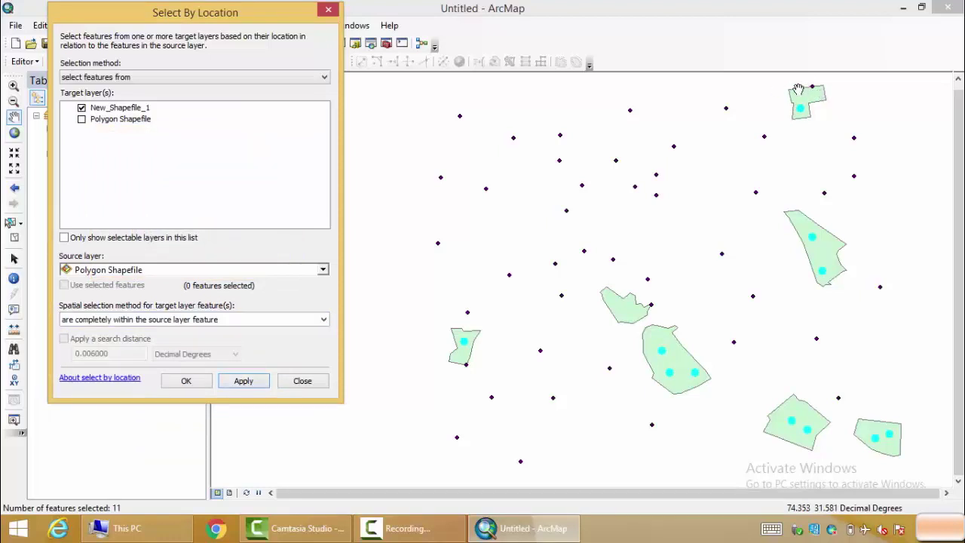
- Switch the spatial selection method back to "are within the source layer feature" and apply it
{"action": "left_click", "coordinate": [193, 320]}
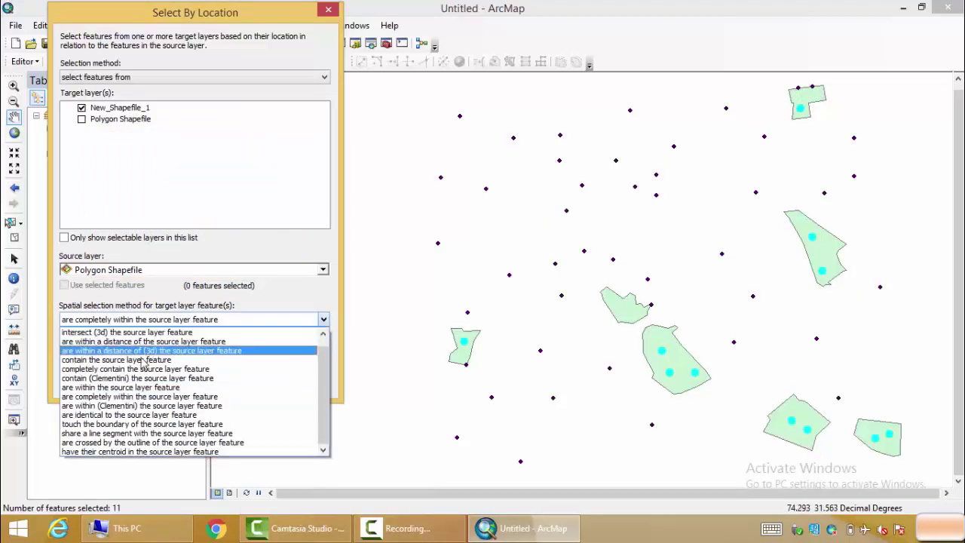
{"action": "left_click", "coordinate": [102, 387]}
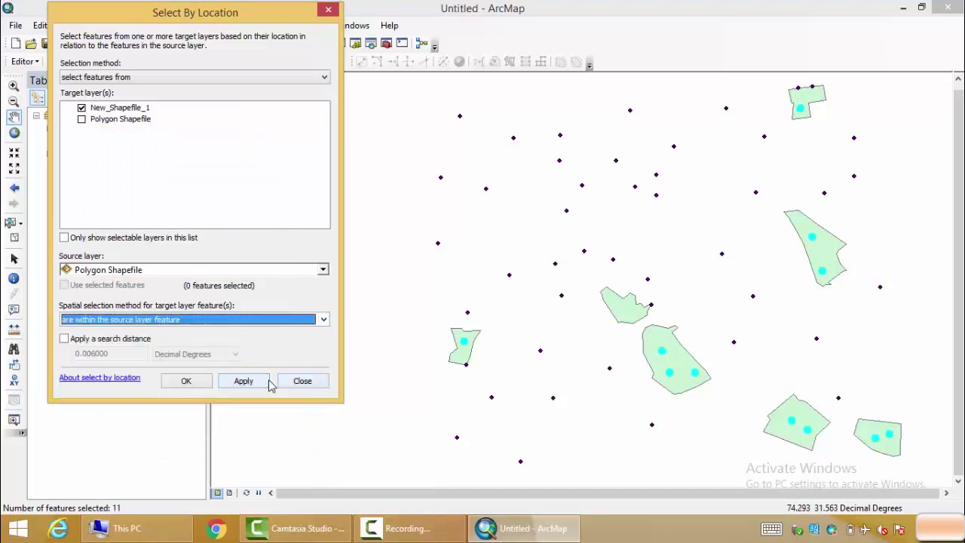
{"action": "left_click", "coordinate": [267, 381]}
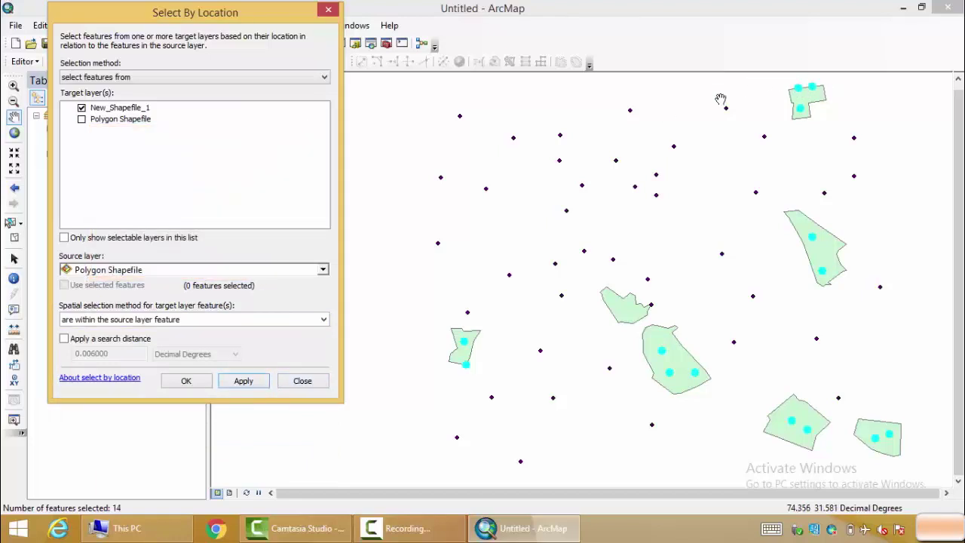
- Clear the selection and reapply it with the "are completely within the source layer feature" method
{"action": "left_click", "coordinate": [14, 238]}
{"action": "left_click", "coordinate": [305, 324]}
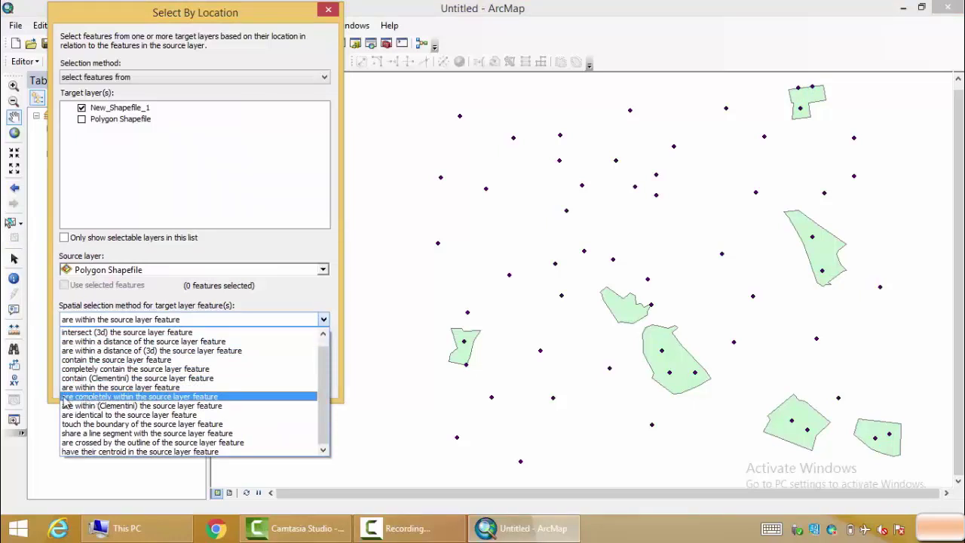
{"action": "left_click", "coordinate": [103, 398]}
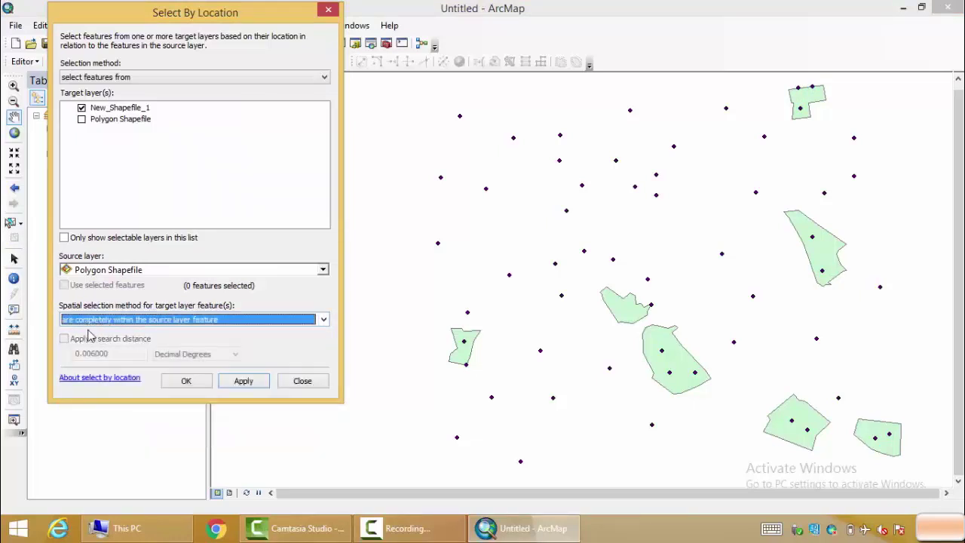
{"action": "left_click", "coordinate": [242, 381]}
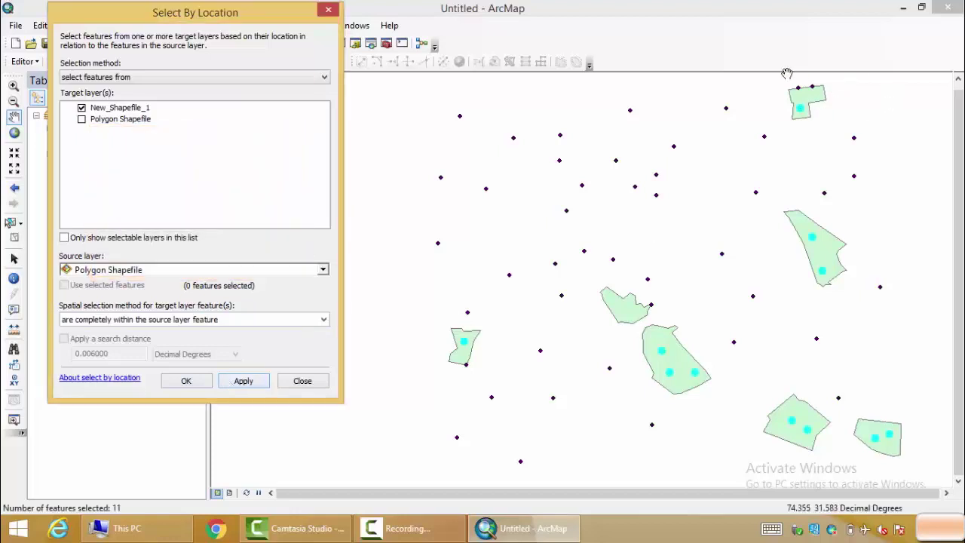
- Examine the points on the northeastern polygon's boundary up close, and return to the previous map extent
{"action": "left_click", "coordinate": [14, 86]}
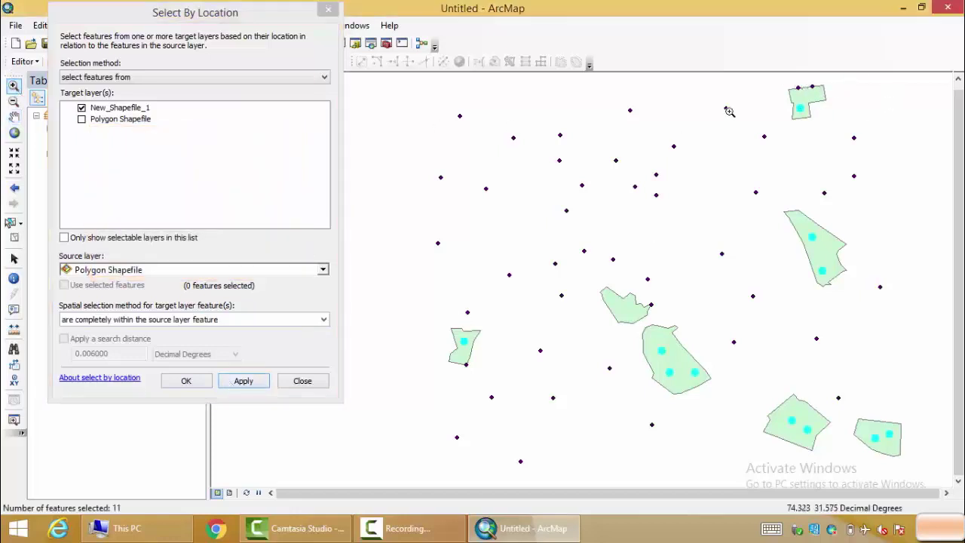
{"action": "left_click_drag", "start_coordinate": [786, 80], "coordinate": [832, 122]}
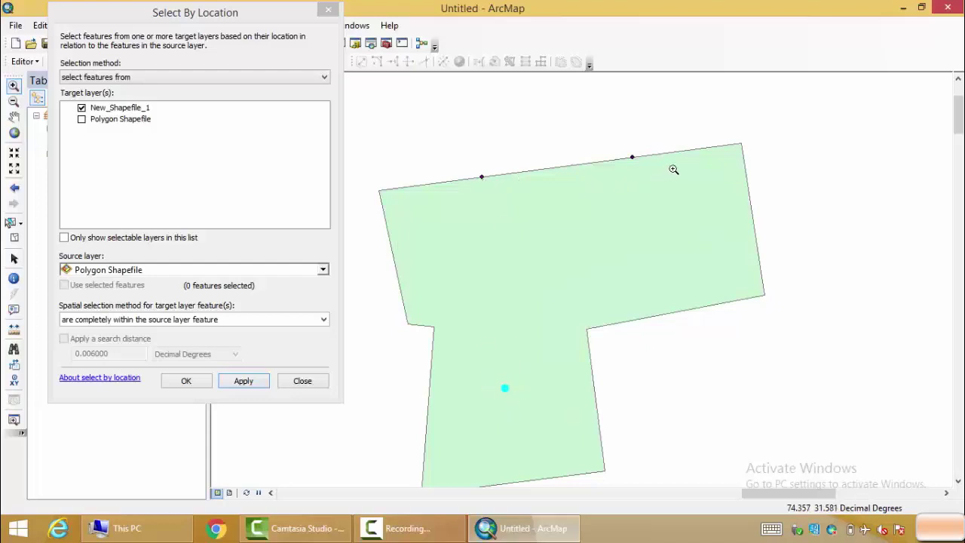
{"action": "left_click", "coordinate": [13, 188]}
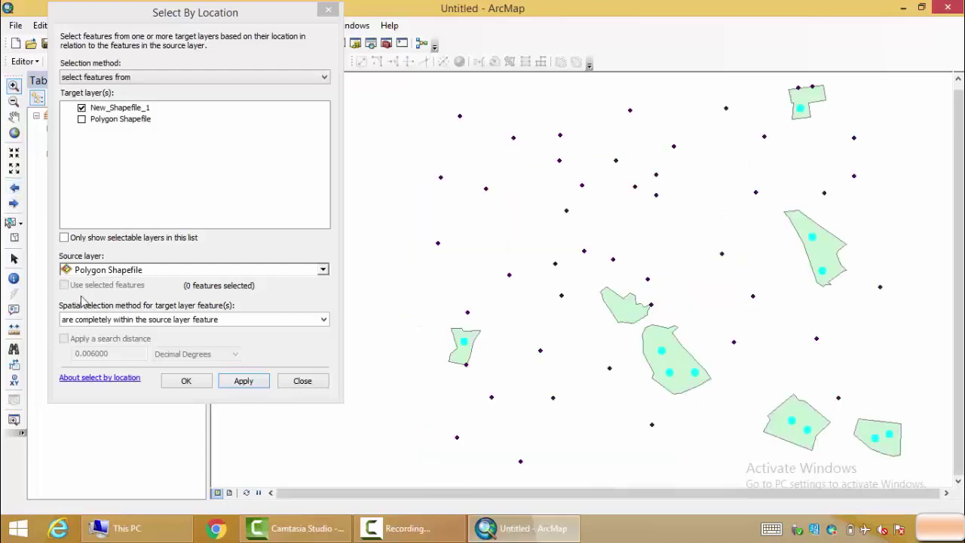
- Clear the selection and apply a selection of points that "have their centroid in the source layer feature"
{"action": "left_click", "coordinate": [13, 238]}
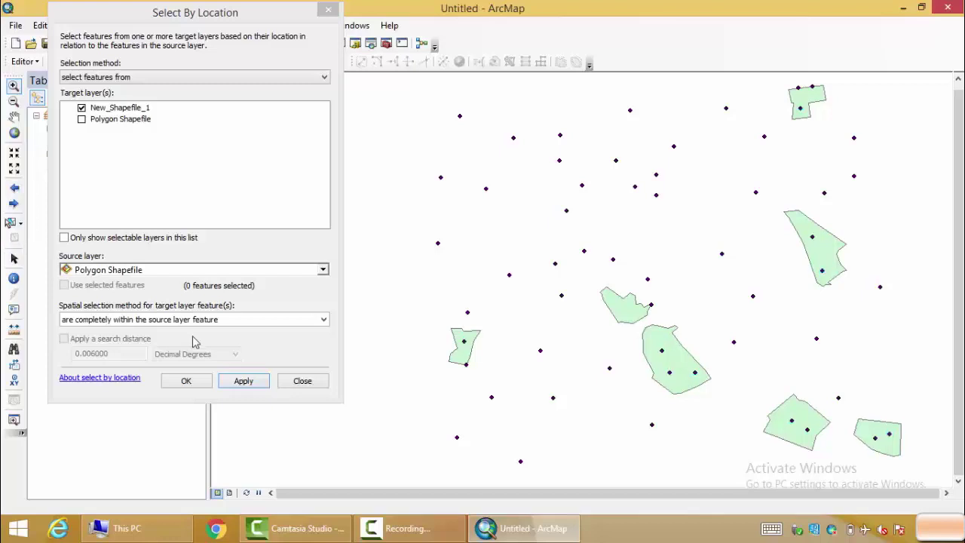
{"action": "left_click", "coordinate": [335, 326]}
{"action": "left_click", "coordinate": [324, 321]}
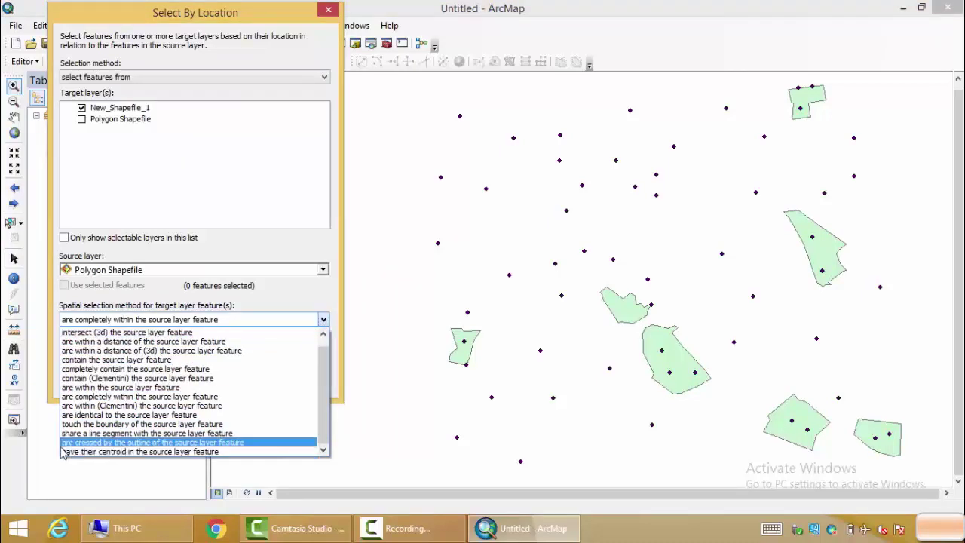
{"action": "left_click", "coordinate": [165, 452]}
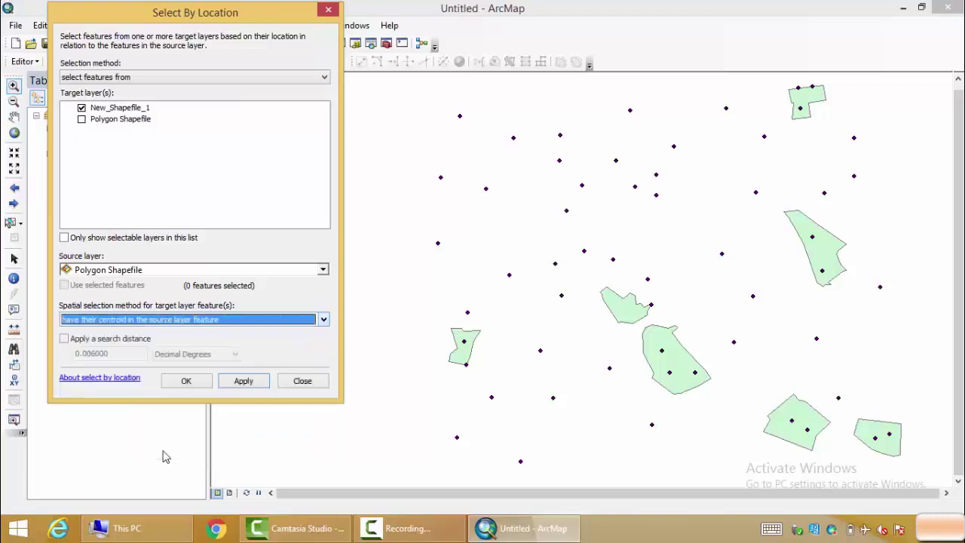
{"action": "left_click", "coordinate": [243, 380]}
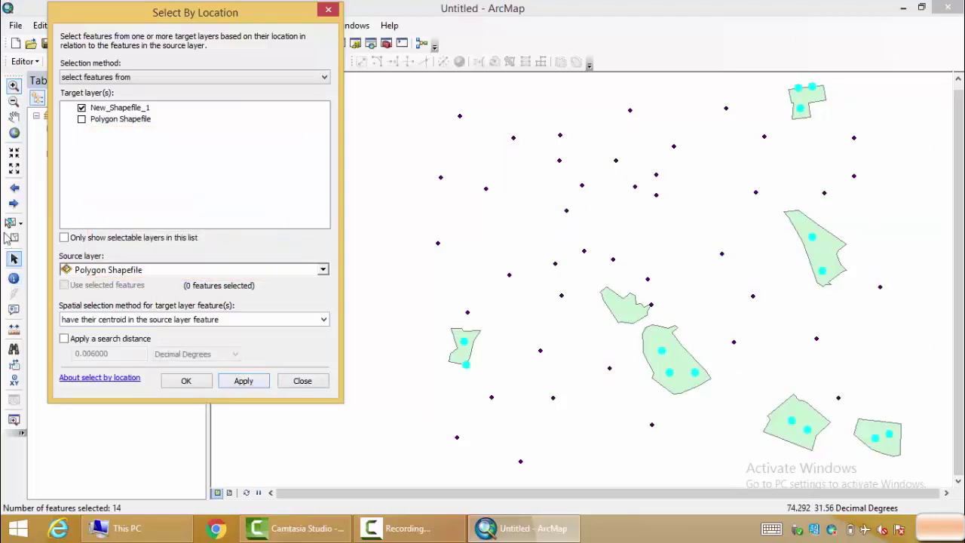
- Clear the selection and select points that "are within a distance of the source layer feature", using 0.006 decimal degrees
{"action": "left_click", "coordinate": [9, 238]}
{"action": "left_click", "coordinate": [156, 321]}
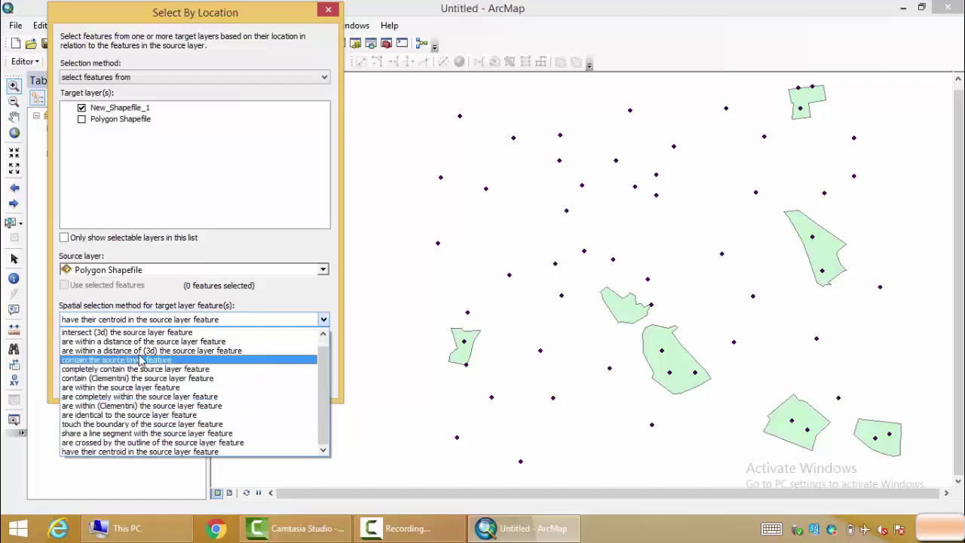
{"action": "key", "text": "Escape"}
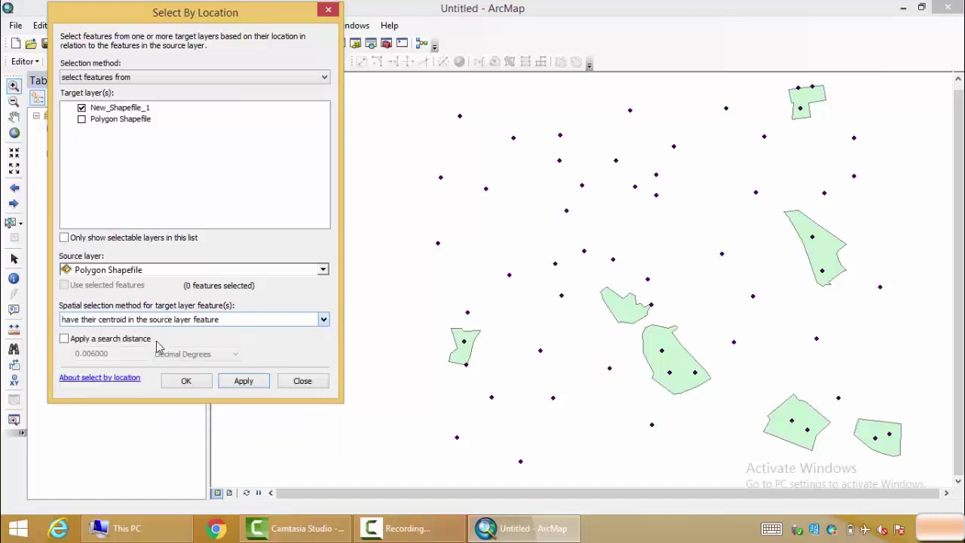
{"action": "left_click", "coordinate": [249, 382]}
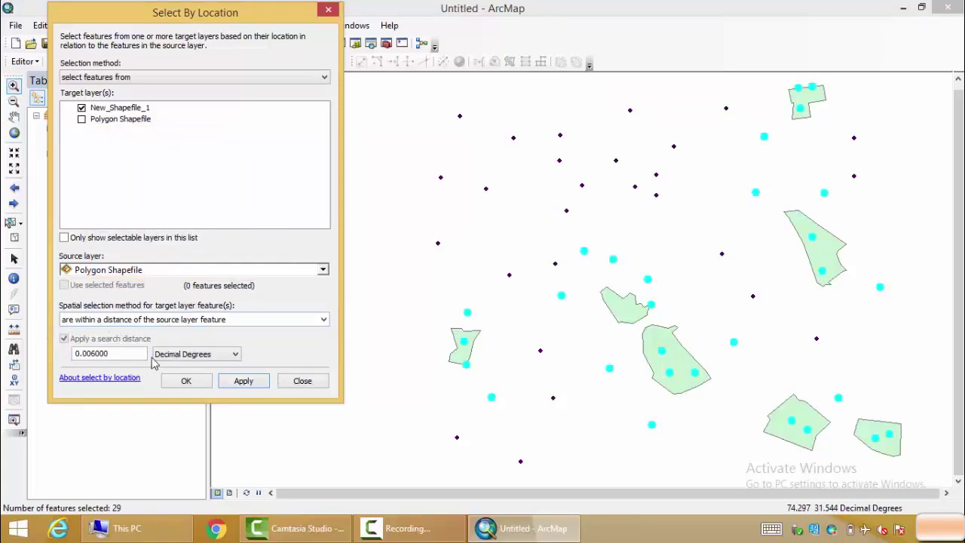
- Keep Decimal Degrees as the distance unit and apply the selection with a smaller search distance
{"action": "left_click", "coordinate": [235, 354]}
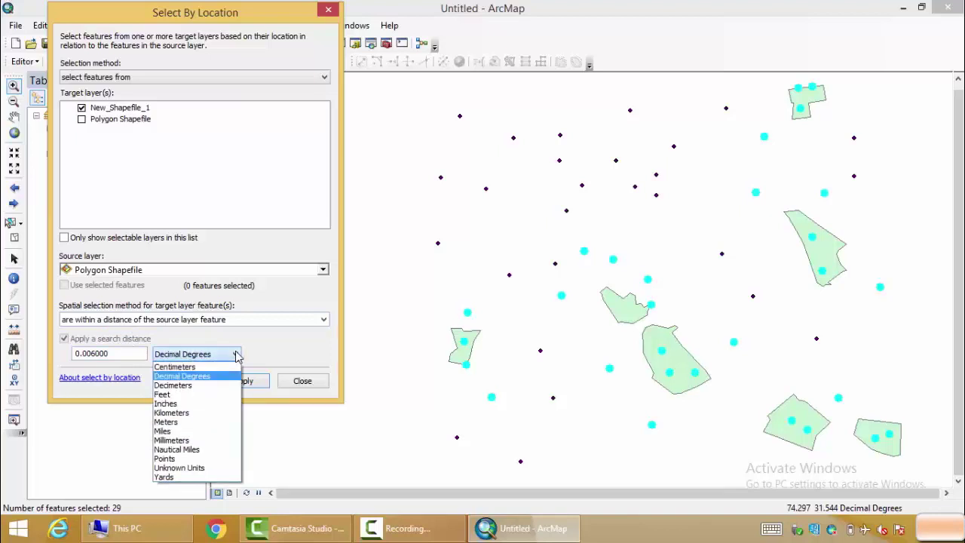
{"action": "left_click", "coordinate": [200, 376]}
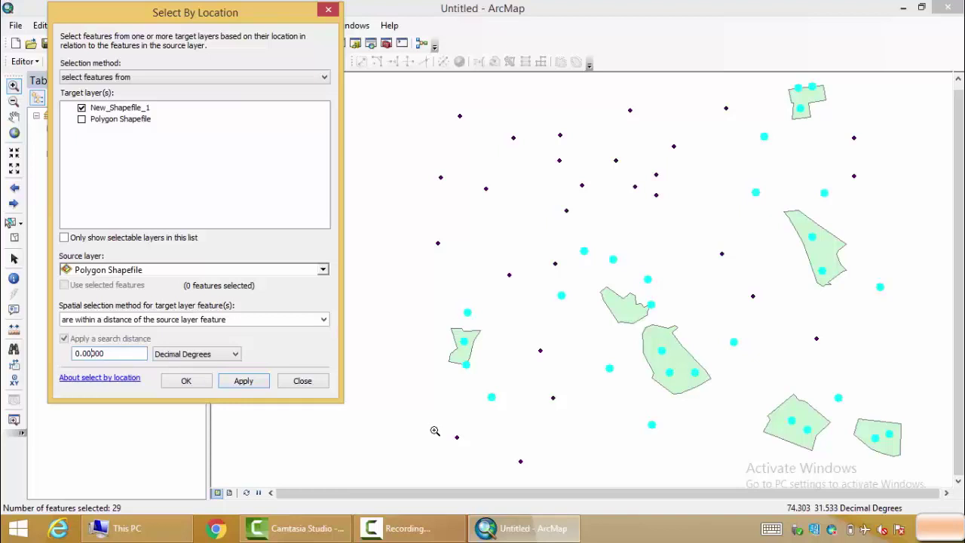
{"action": "left_click", "coordinate": [253, 381]}
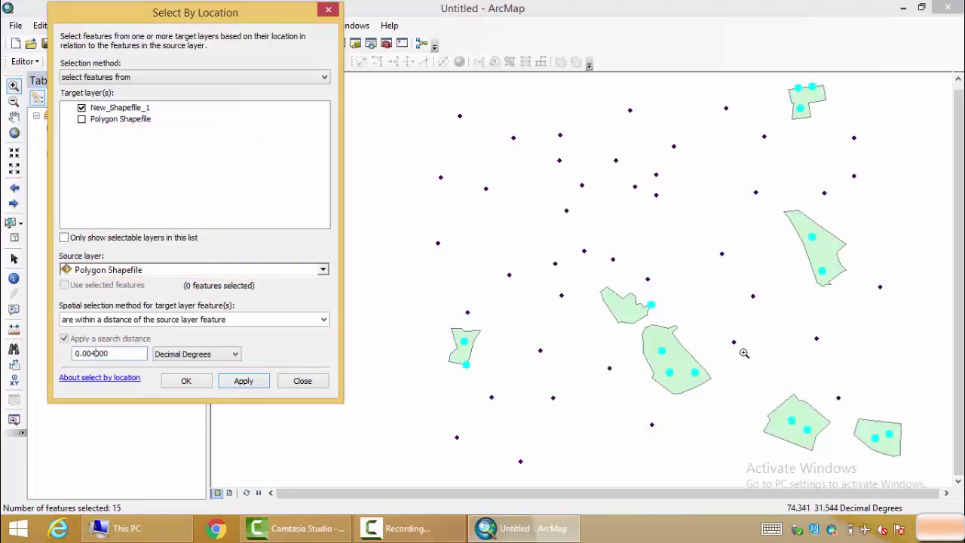
- Apply the distance-based point selection with search distances of 0.004 and 0.009 decimal degrees in turn
{"action": "left_click", "coordinate": [255, 383]}
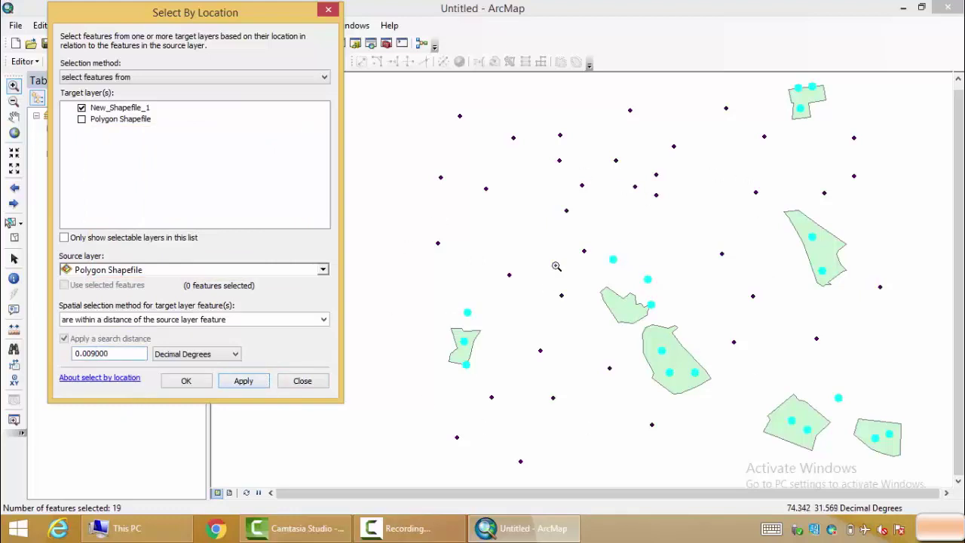
{"action": "left_click", "coordinate": [239, 384]}
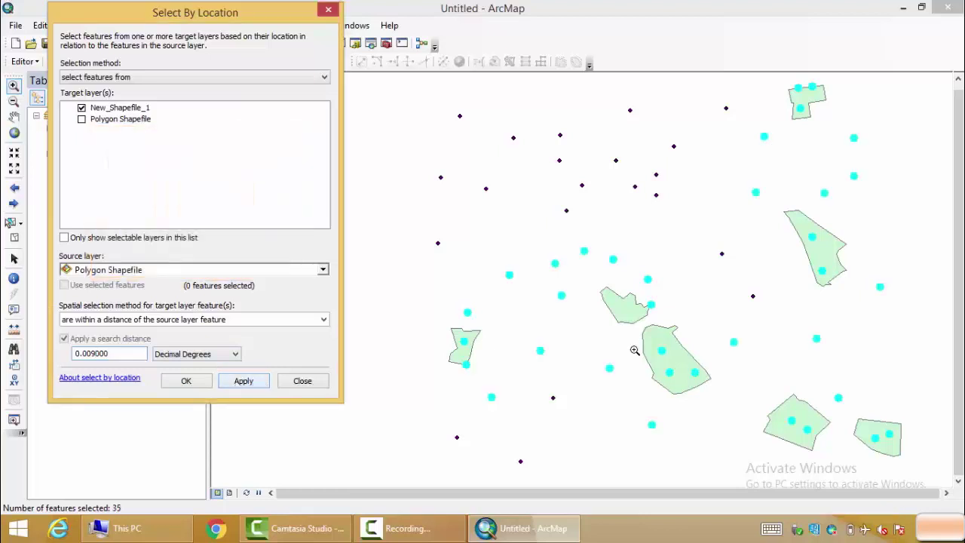
- Apply the distance-based point selection with a search distance of 0.004 decimal degrees, and clear the selected features
{"action": "left_click", "coordinate": [96, 357]}
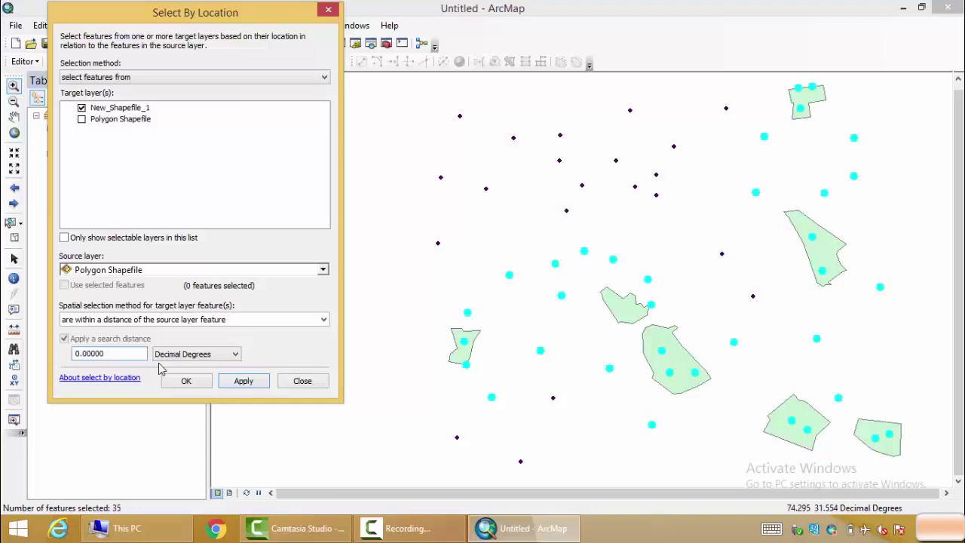
{"action": "left_click", "coordinate": [246, 382]}
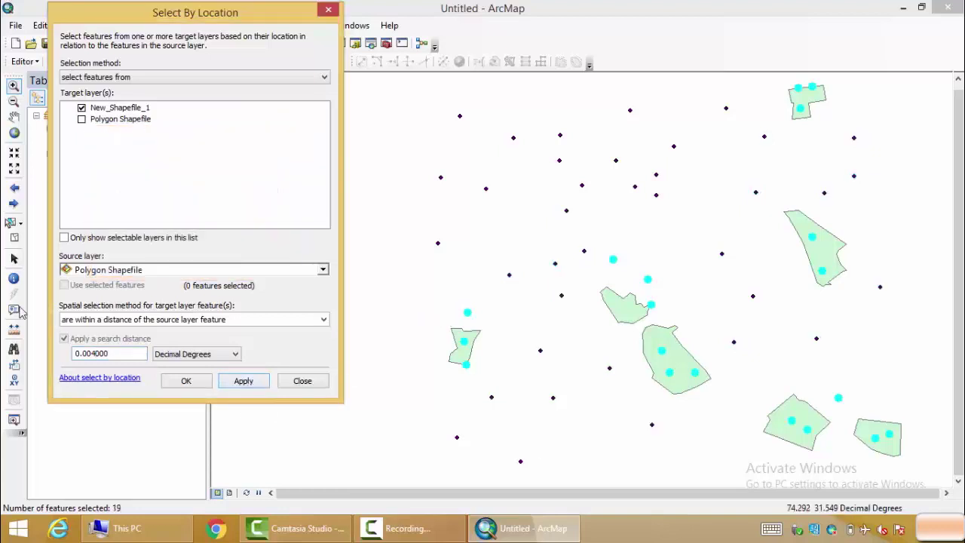
{"action": "left_click", "coordinate": [10, 225]}
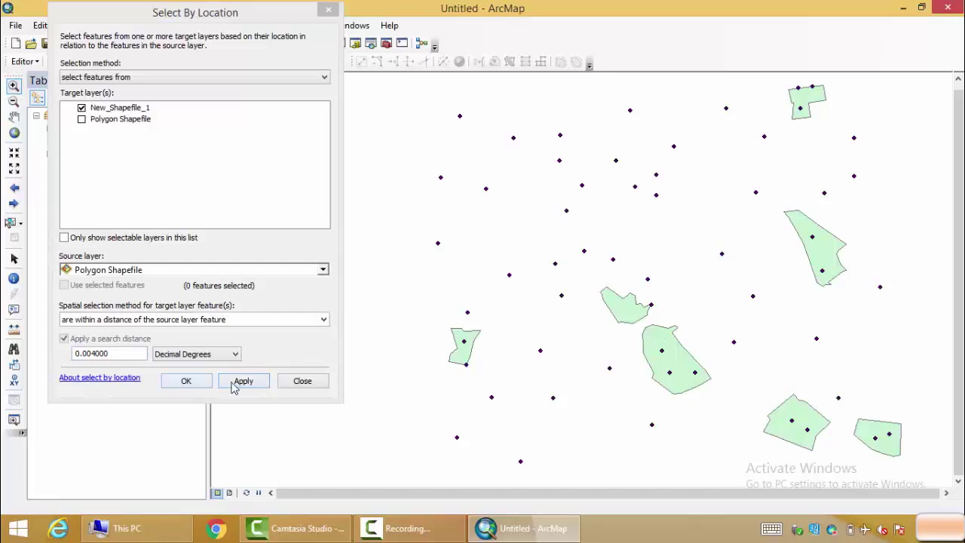
- Try to select points that "are crossed by the outline of the source layer feature"
{"action": "left_click", "coordinate": [324, 322]}
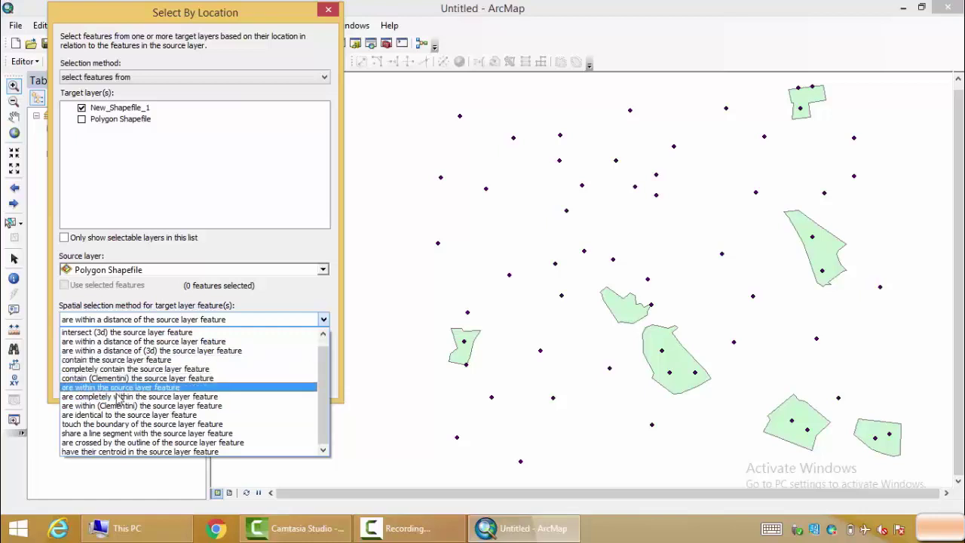
{"action": "left_click", "coordinate": [143, 444]}
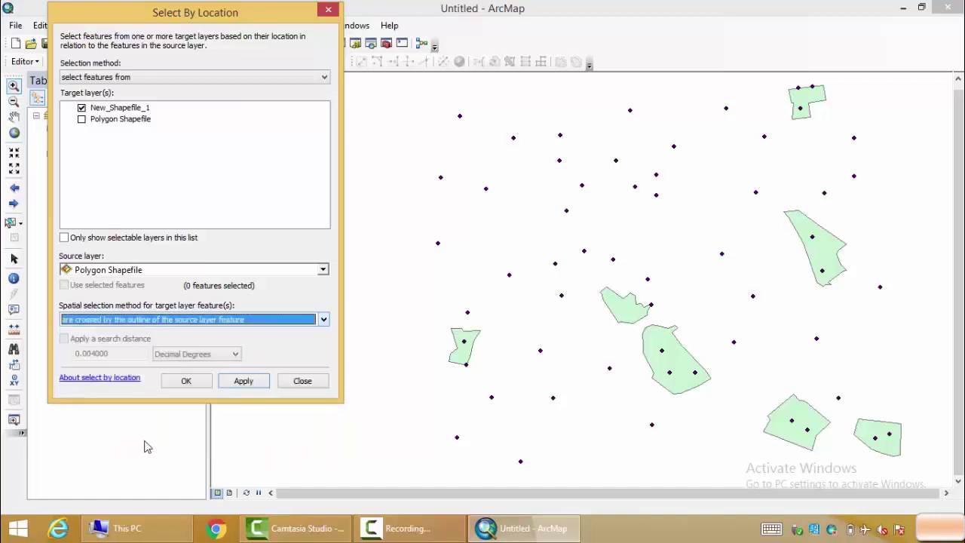
{"action": "left_click", "coordinate": [250, 380]}
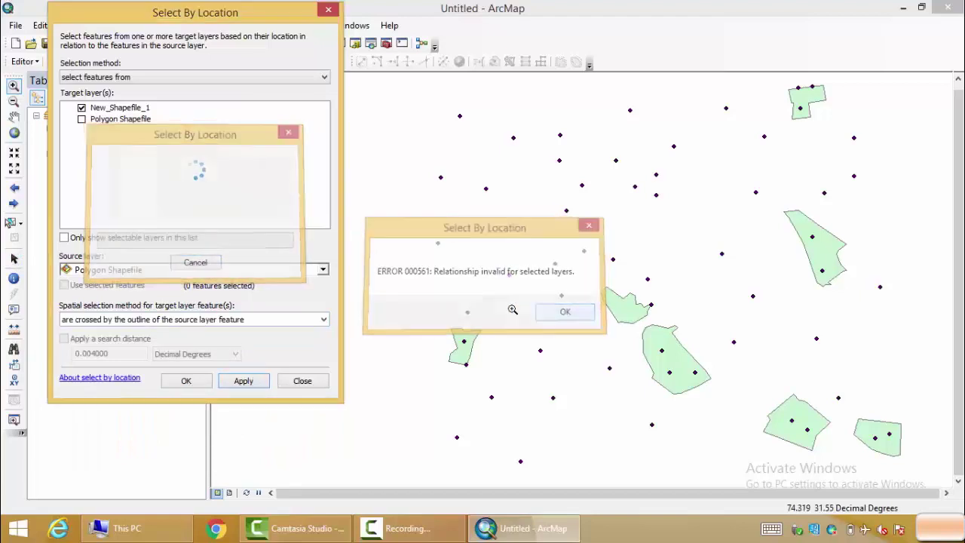
{"action": "left_click", "coordinate": [567, 313]}
- Apply a selection of points that "touch the boundary of the source layer feature"
{"action": "left_click", "coordinate": [279, 320]}
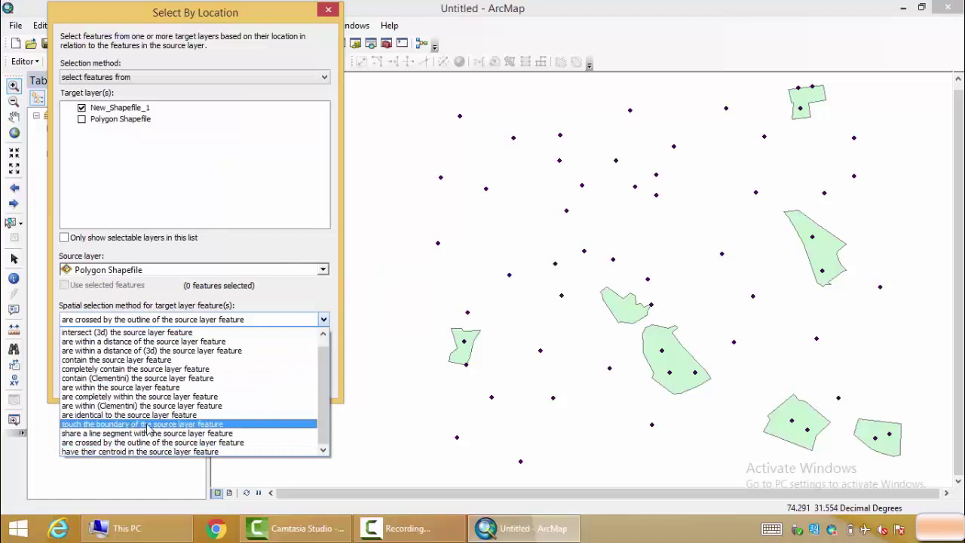
{"action": "left_click", "coordinate": [148, 426]}
{"action": "left_click", "coordinate": [246, 383]}
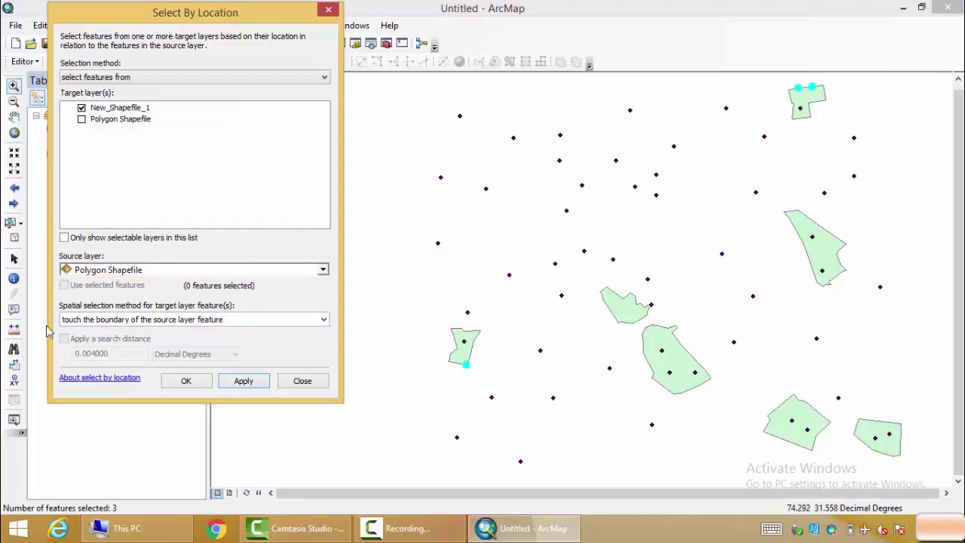
- Examine up close how the selected points lie on the outlines of the westernmost and the T-shaped northern polygons
{"action": "left_click_drag", "start_coordinate": [457, 355], "coordinate": [476, 392]}
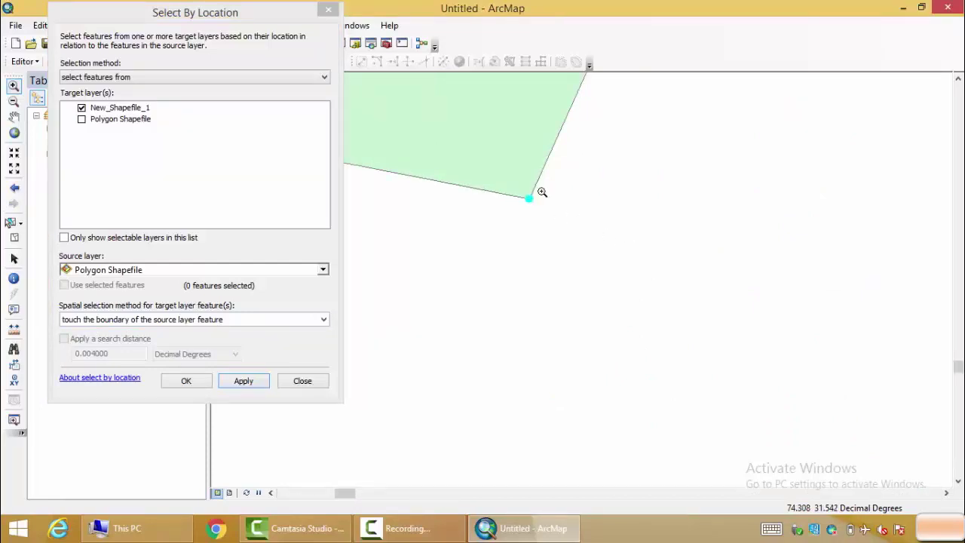
{"action": "left_click", "coordinate": [14, 188]}
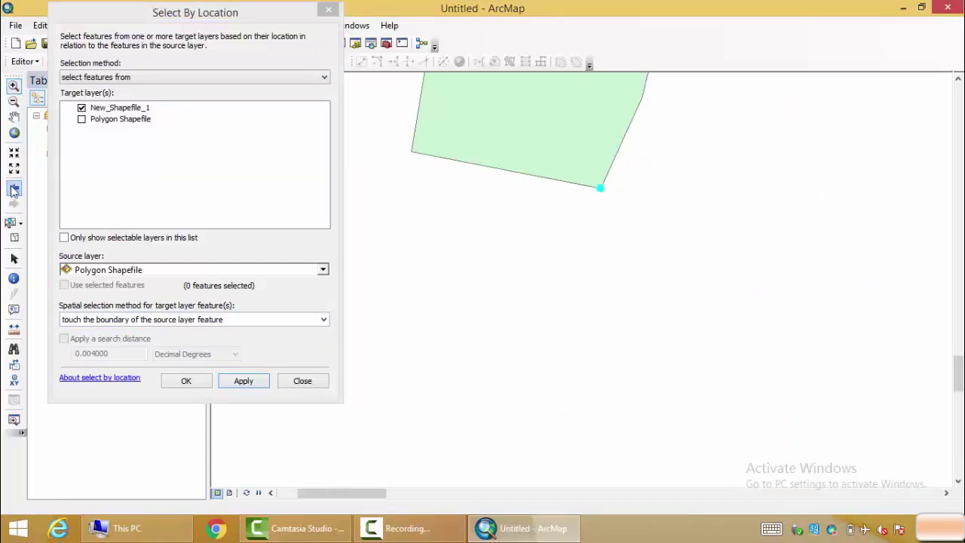
{"action": "left_click", "coordinate": [14, 188]}
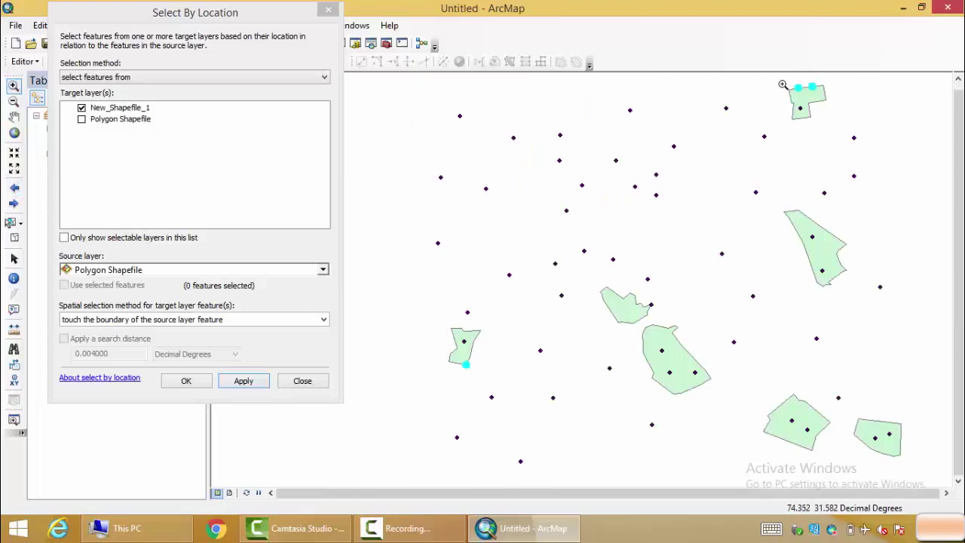
{"action": "left_click_drag", "start_coordinate": [788, 77], "coordinate": [834, 102]}
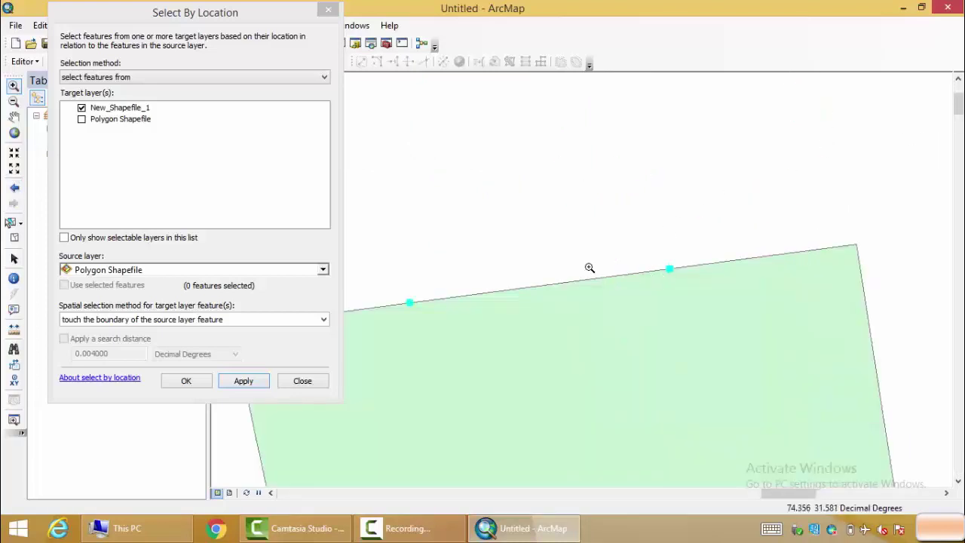
{"action": "scroll", "coordinate": [604, 248], "scroll_direction": "up", "scroll_amount": 4}
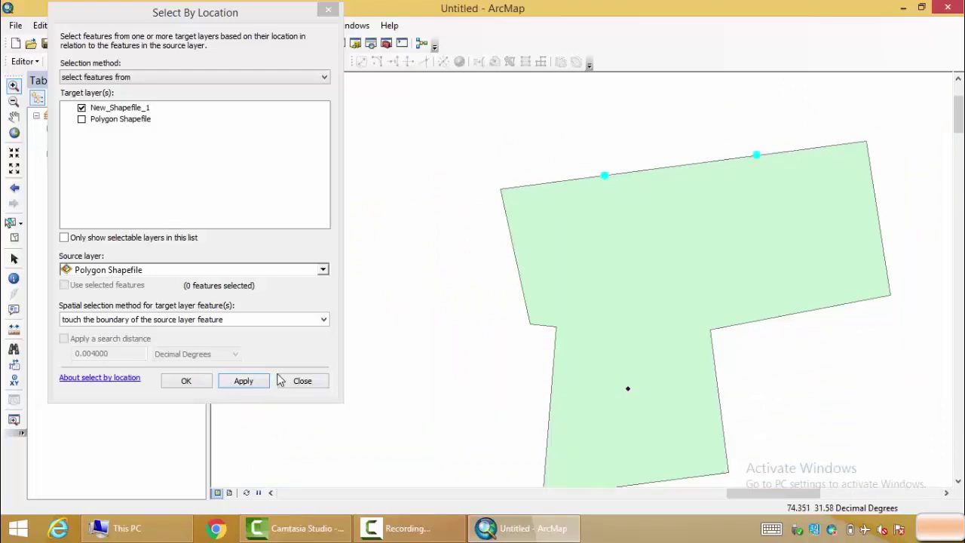
- Close Select By Location, show the map at full extent and clear the selected features
{"action": "left_click", "coordinate": [301, 381]}
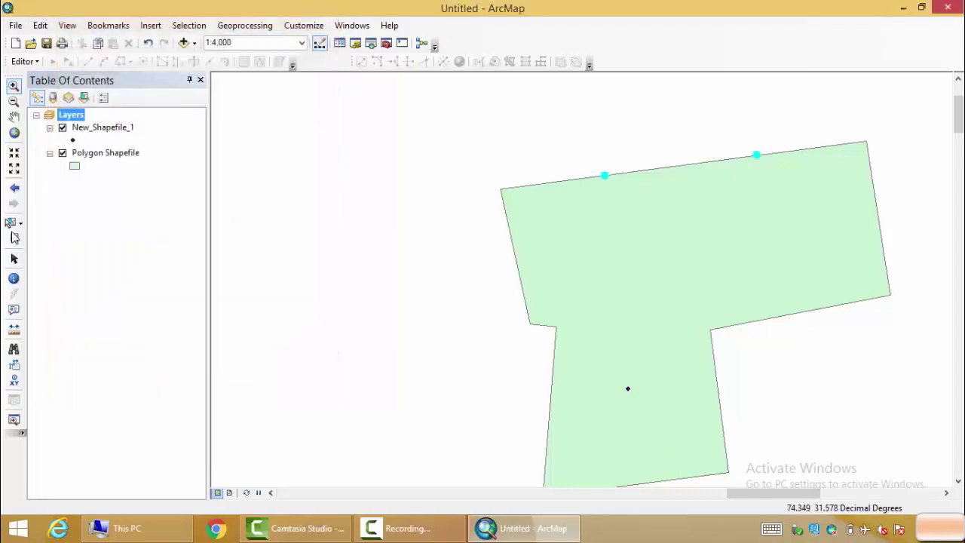
{"action": "left_click", "coordinate": [14, 134]}
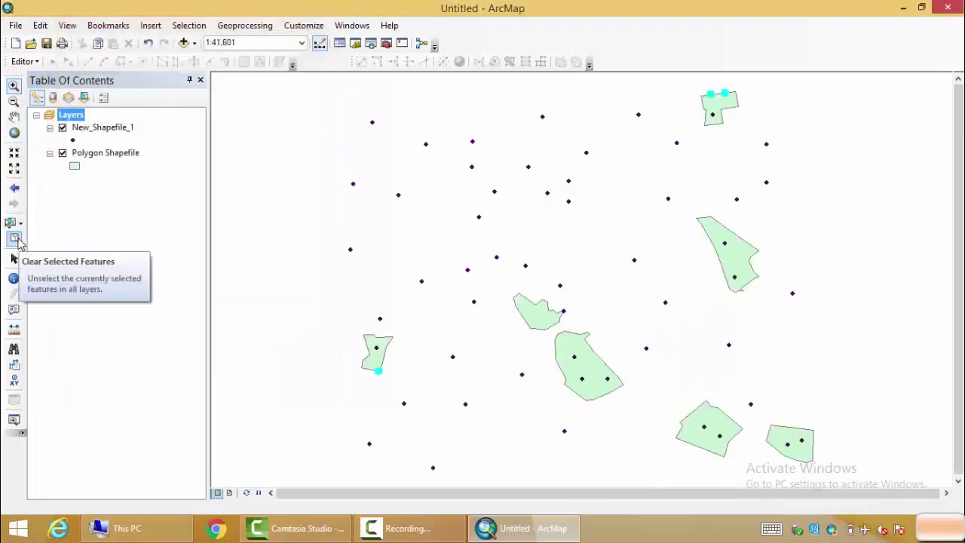
{"action": "left_click", "coordinate": [17, 239]}
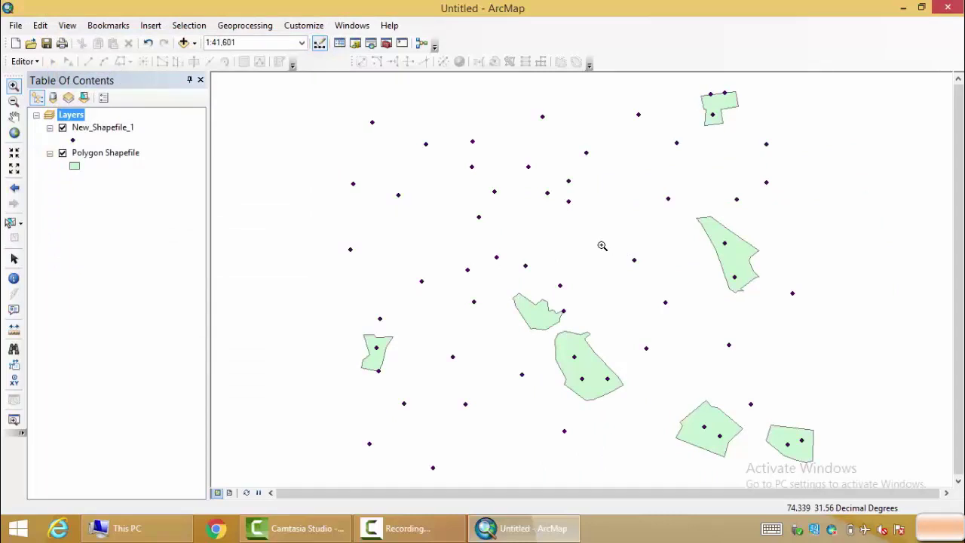